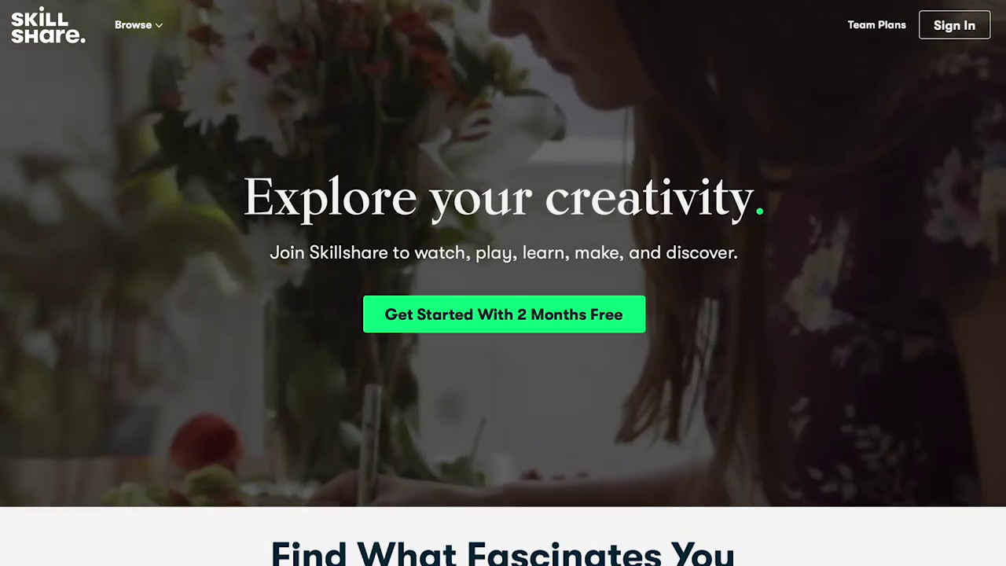
# - Scroll down the Skillshare homepage toward the Instagram-Worthy Photography class
pyautogui.scroll(-4, 503, 283)
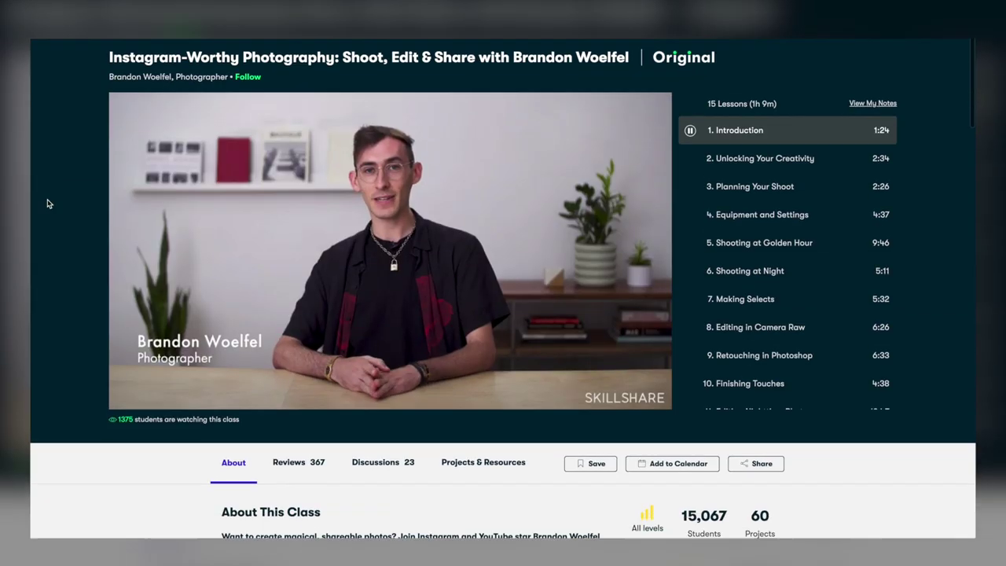
pyautogui.scroll(-2, 47, 204)
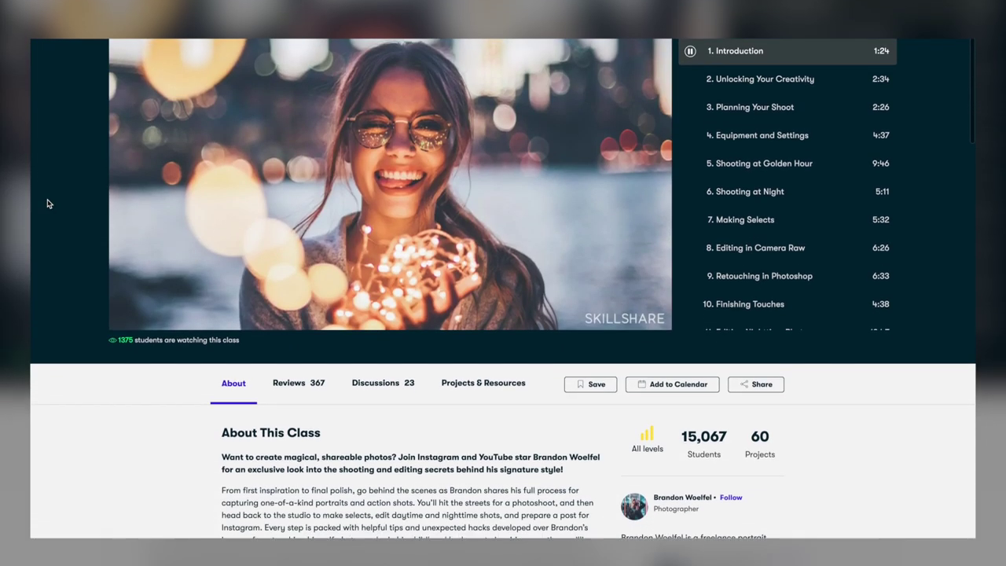
pyautogui.scroll(-3, 47, 203)
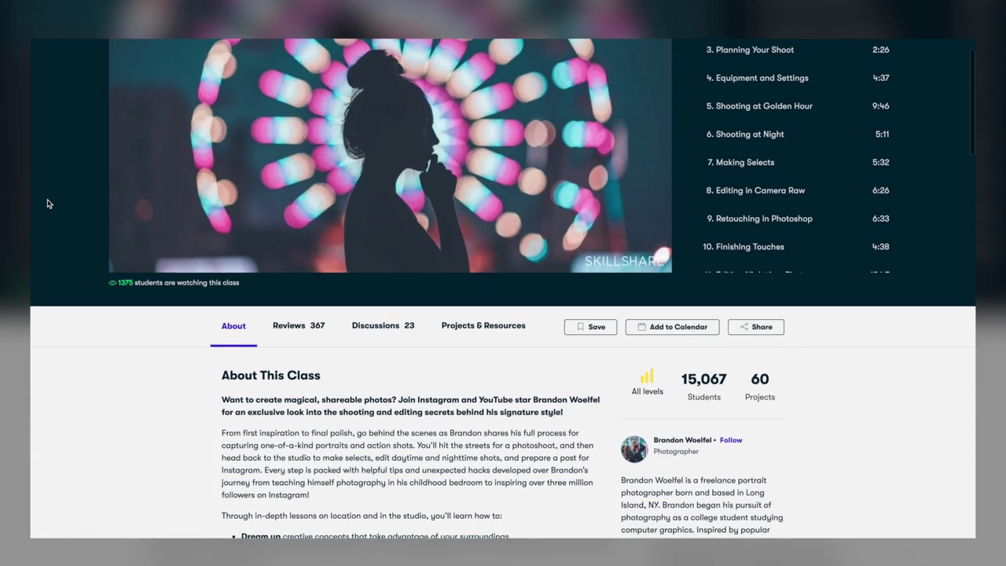
pyautogui.scroll(-3, 47, 203)
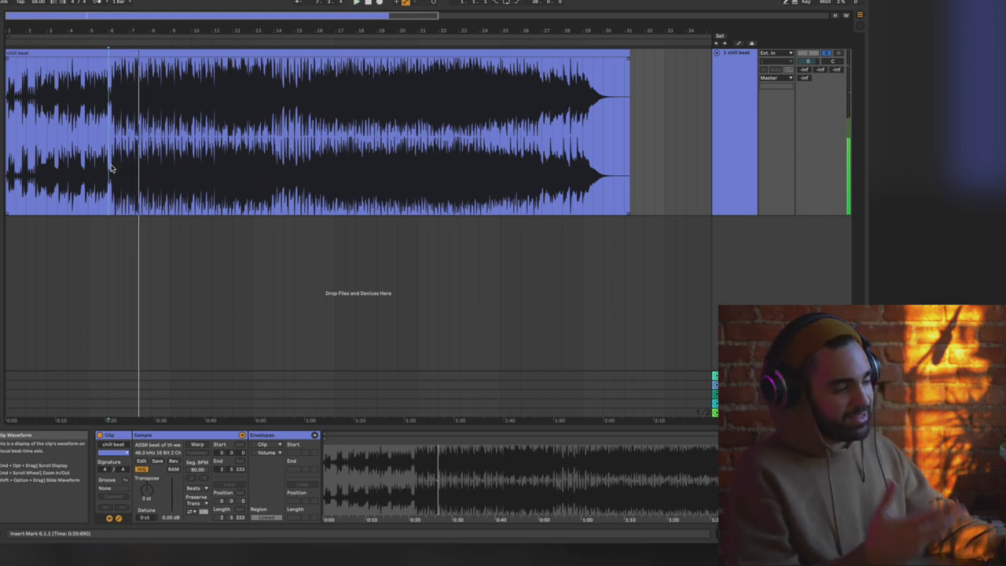
pyautogui.press('space')
pyautogui.click(226, 53)
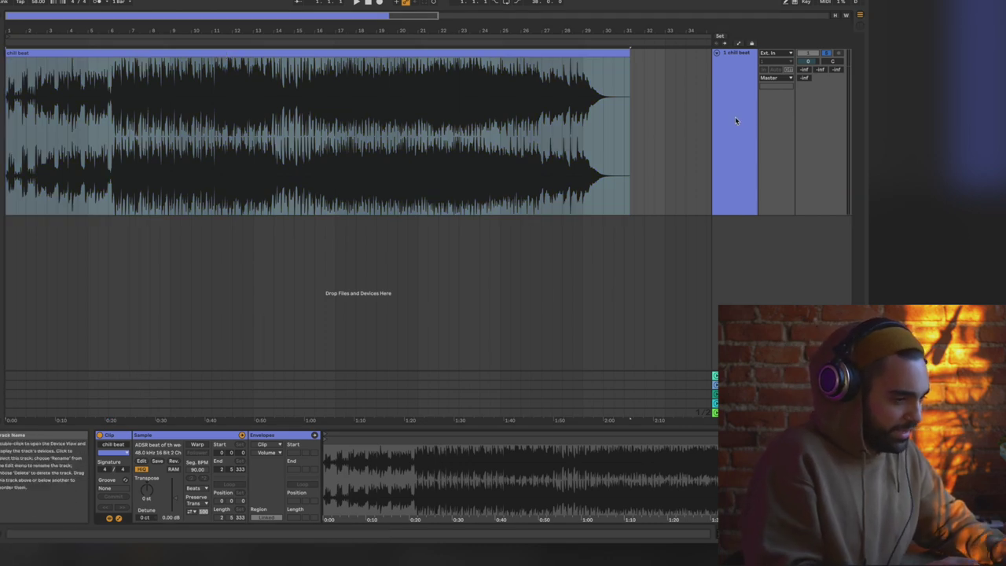
# - Duplicate the original chill beat track to create '2 chill beat'
pyautogui.click(735, 120)
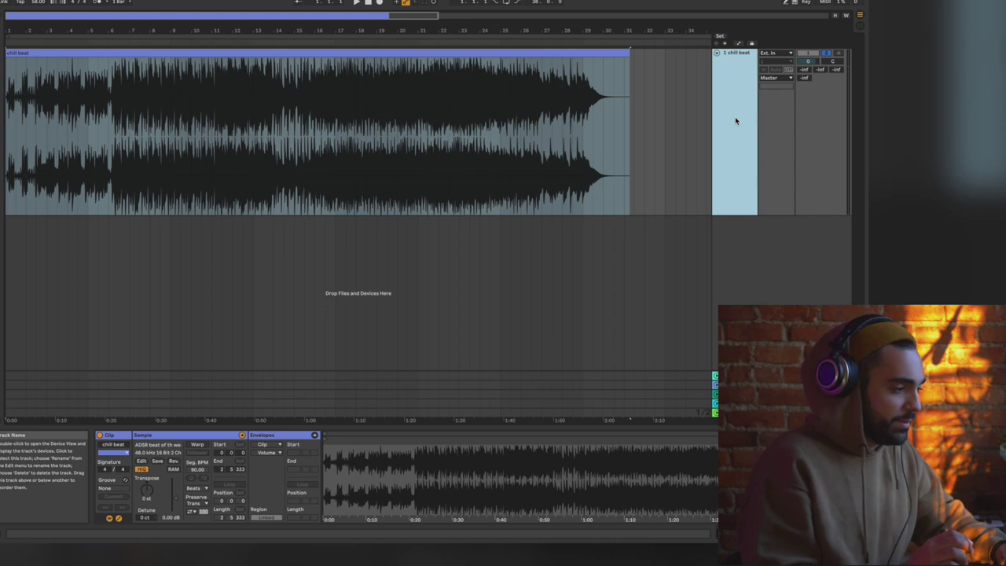
pyautogui.hotkey('ctrl', 'd')
pyautogui.scroll(1, 730, 132)
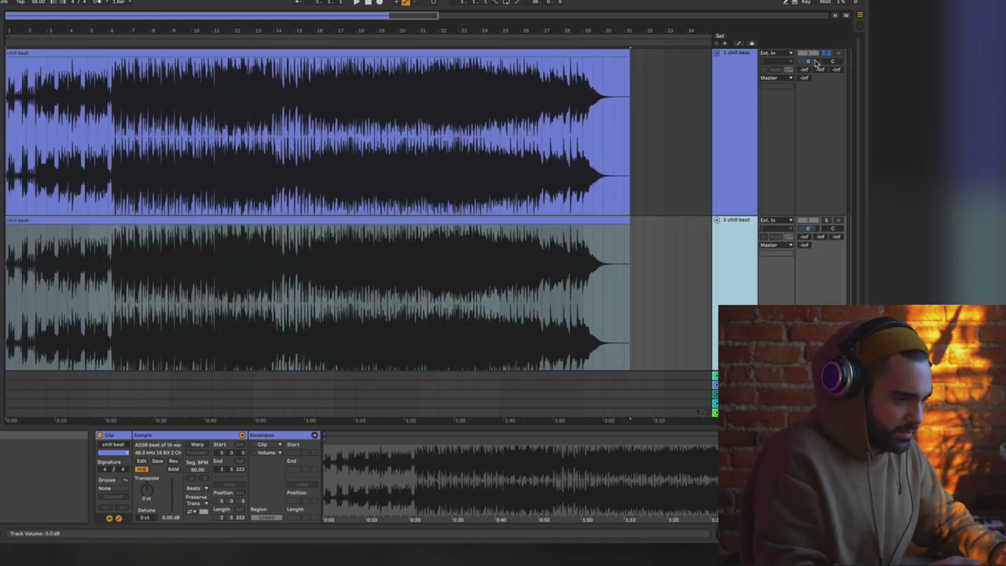
# - Solo and fold the original track, then select the copy's clip
pyautogui.click(827, 54)
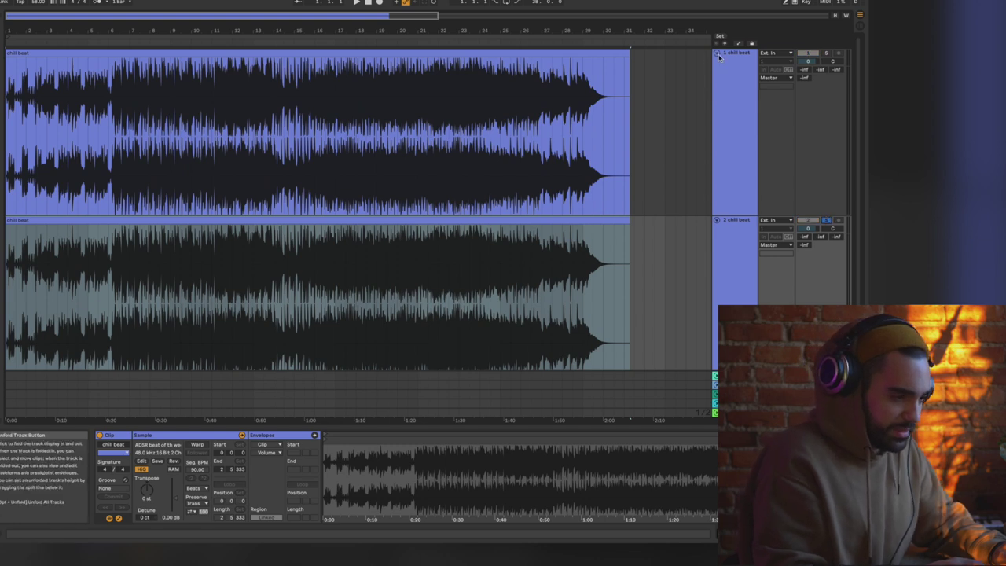
pyautogui.click(717, 53)
pyautogui.click(521, 62)
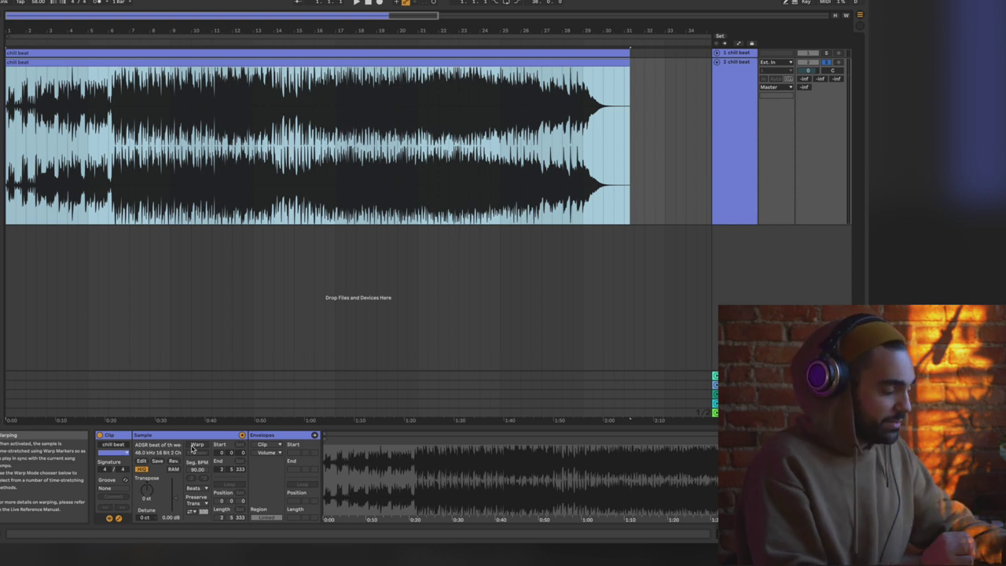
# - Warp the copied clip keeping its timing, use Re-Pitch mode, and set Seg. BPM to 43
pyautogui.click(191, 448)
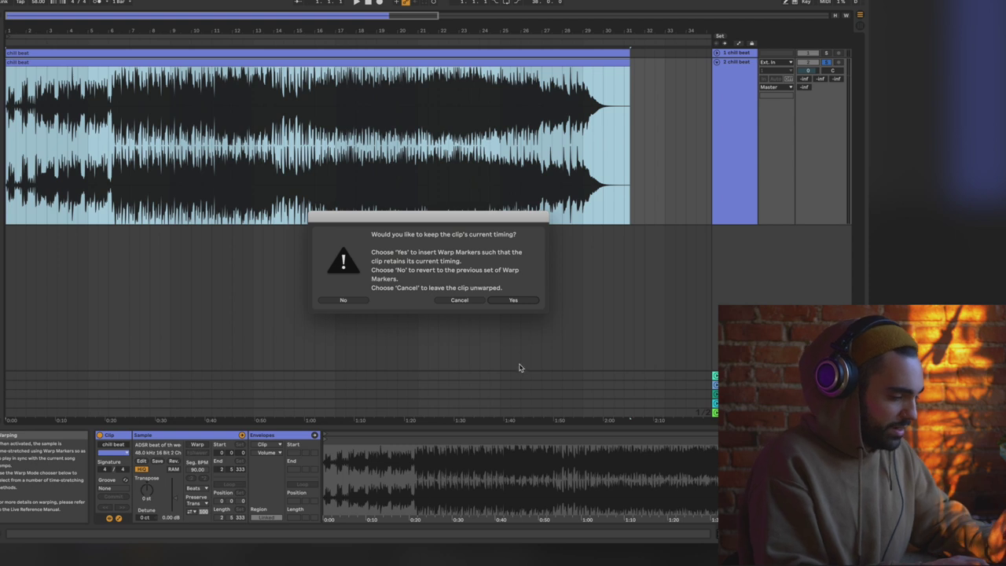
pyautogui.click(512, 300)
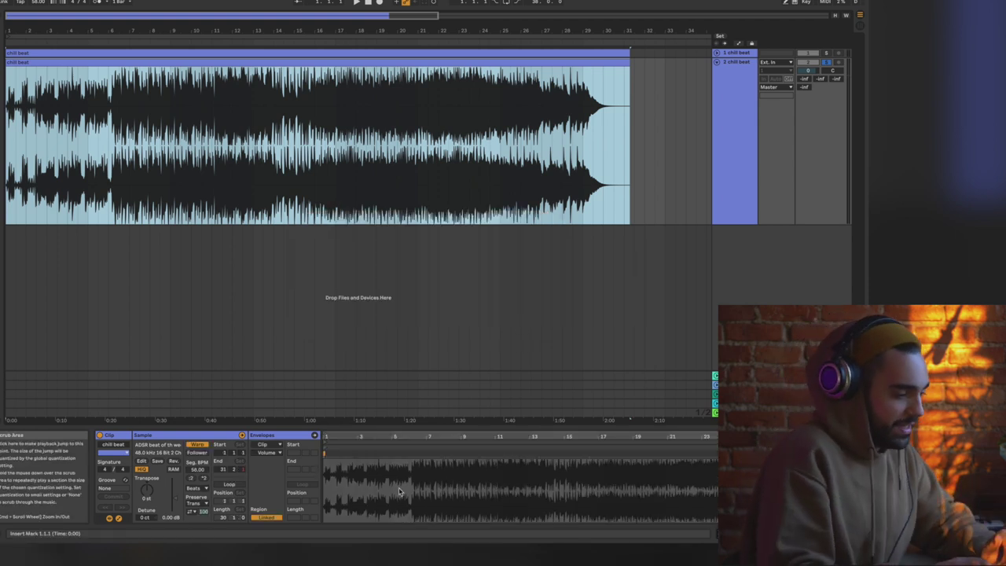
pyautogui.moveTo(377, 428); pyautogui.dragTo(378, 401)
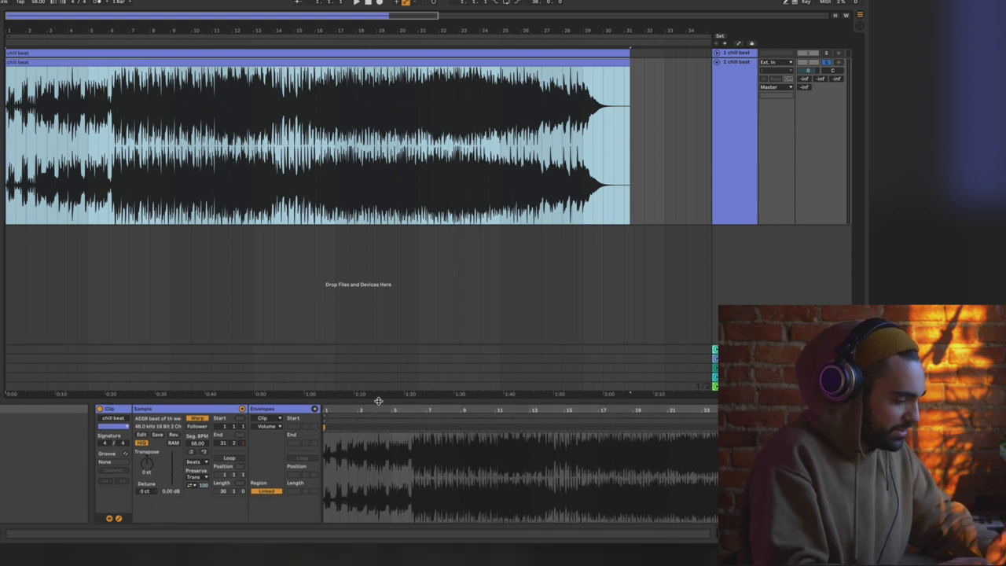
pyautogui.click(203, 464)
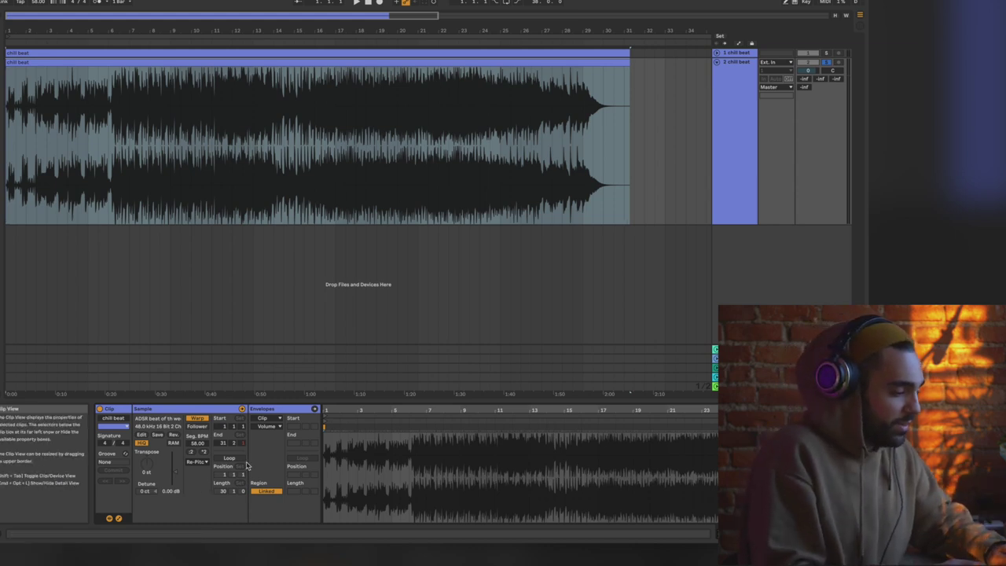
pyautogui.moveTo(198, 443)
pyautogui.mouseDown()
pyautogui.moveTo(198, 460)
pyautogui.moveTo(198, 447)
pyautogui.mouseUp()
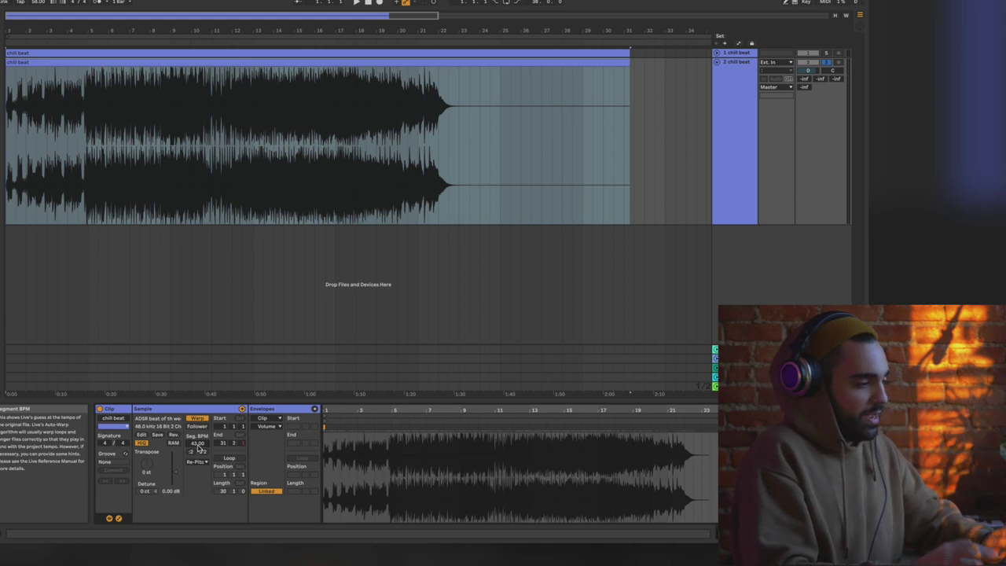
# - Move the playback position, then unfold the original track and shorten its lane
pyautogui.click(84, 193)
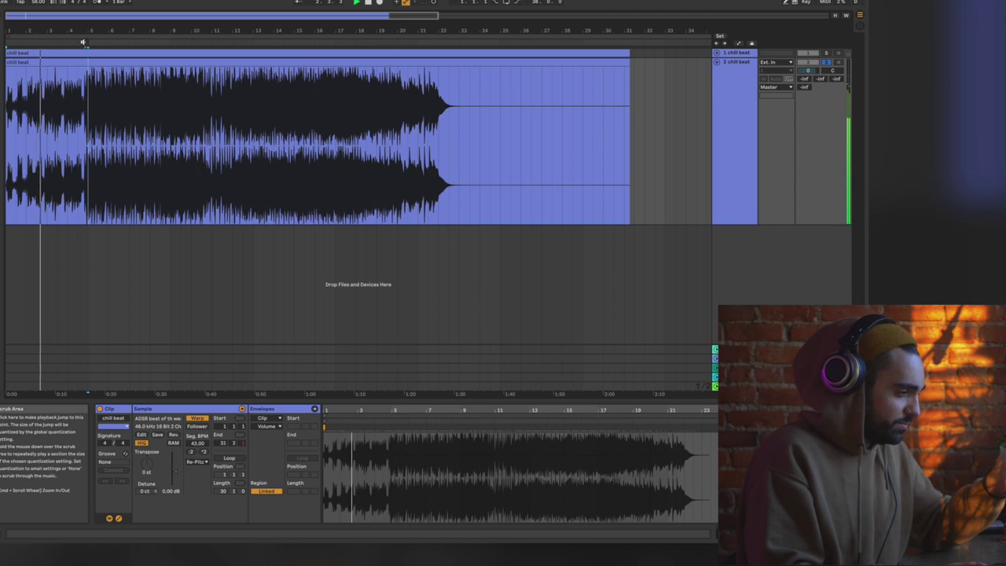
pyautogui.click(83, 42)
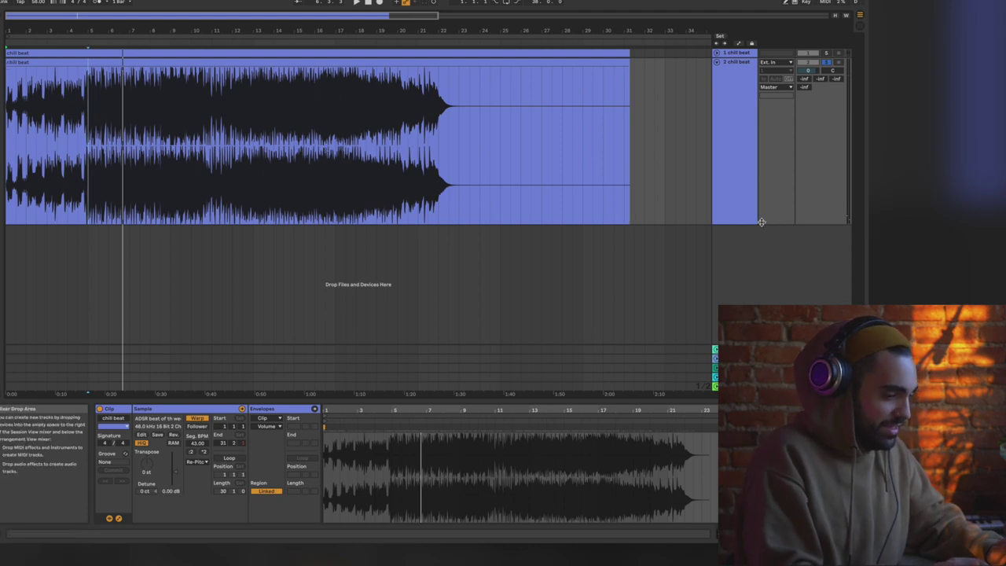
pyautogui.click(727, 82)
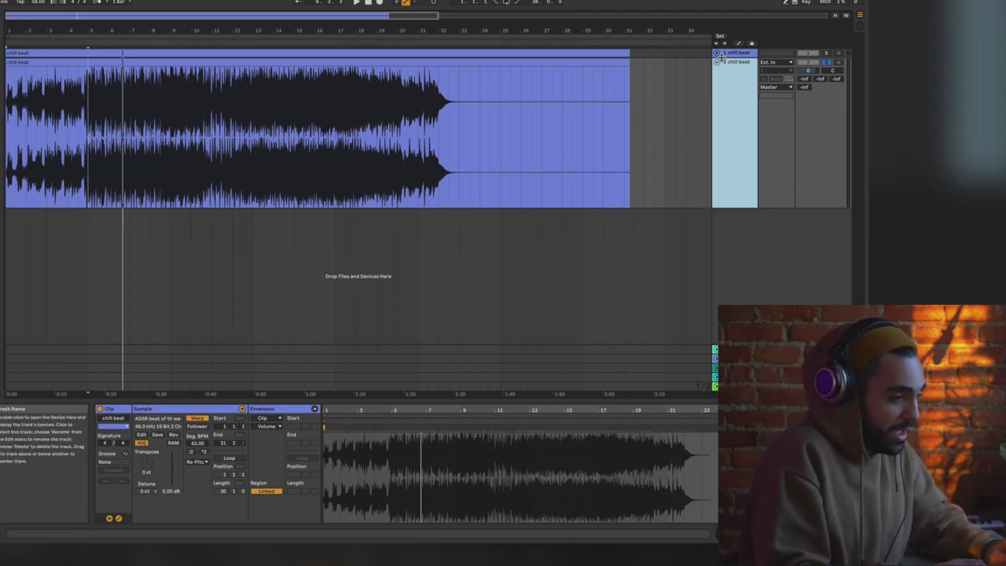
pyautogui.press('super+d')
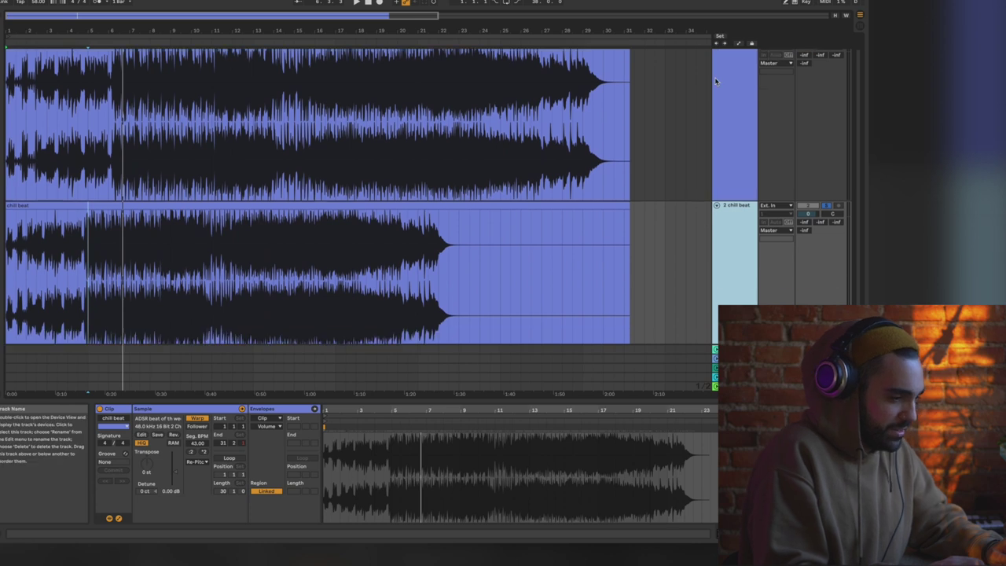
pyautogui.moveTo(724, 198); pyautogui.dragTo(726, 149)
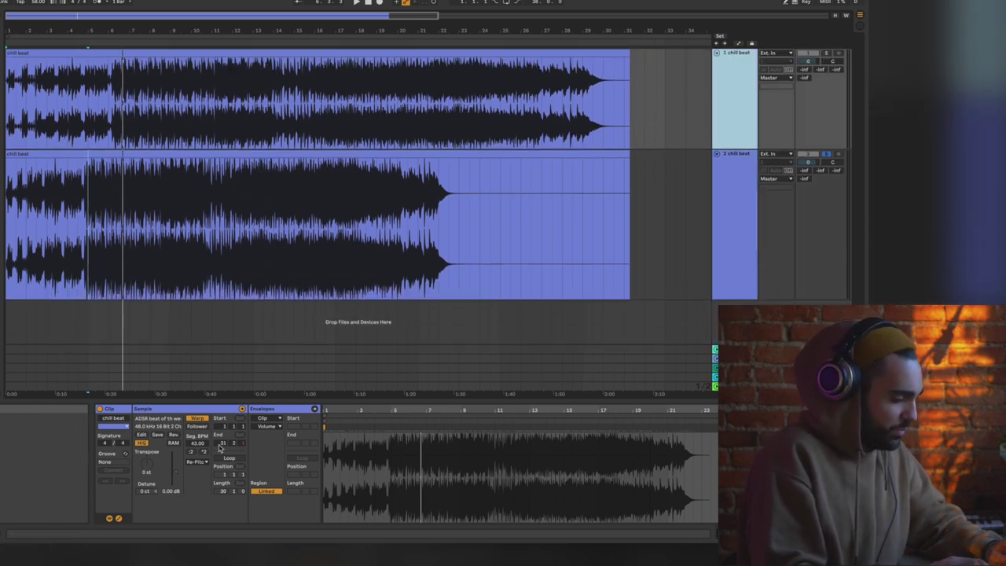
# - Enter 30 as the copy's Seg. BPM, then adjust it to 35
pyautogui.click(196, 442)
pyautogui.write('30')
pyautogui.press('Return')
pyautogui.moveTo(197, 442)
pyautogui.mouseDown()
pyautogui.moveTo(196, 419)
pyautogui.moveTo(196, 435)
pyautogui.mouseUp()
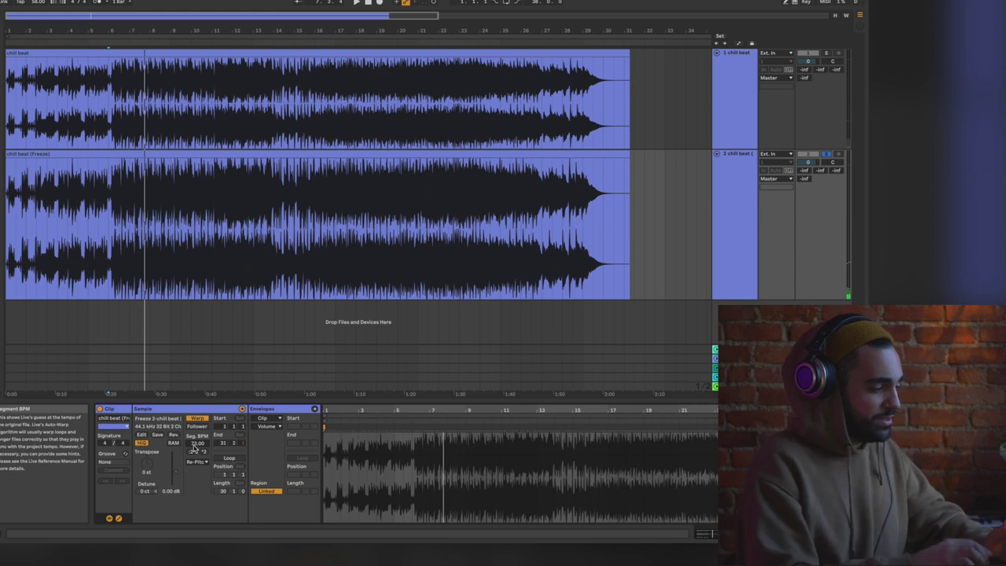
pyautogui.moveTo(196, 442); pyautogui.dragTo(196, 470)
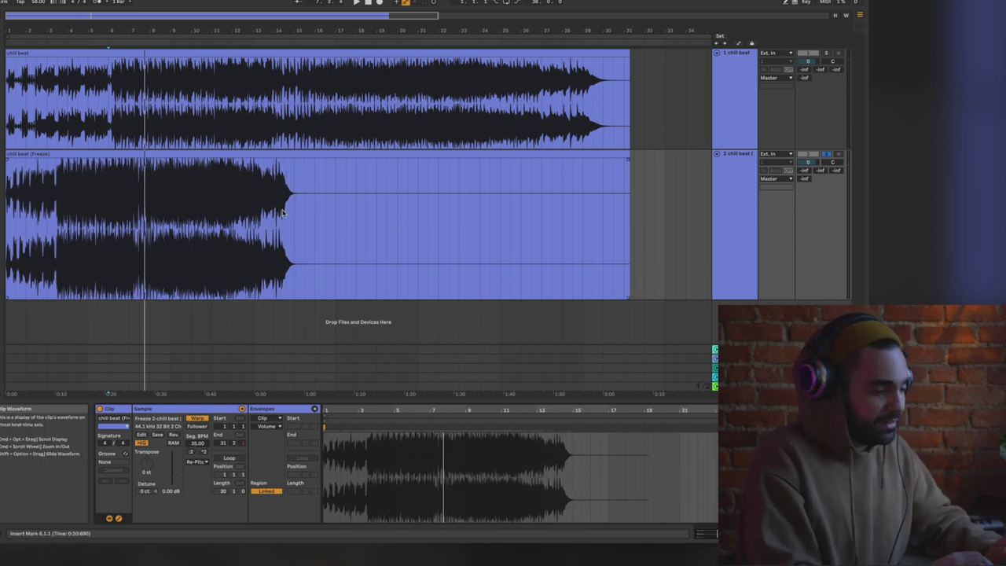
pyautogui.click(728, 191)
# - Freeze the second chill beat track, then flatten it into audio
pyautogui.rightClick(727, 191)
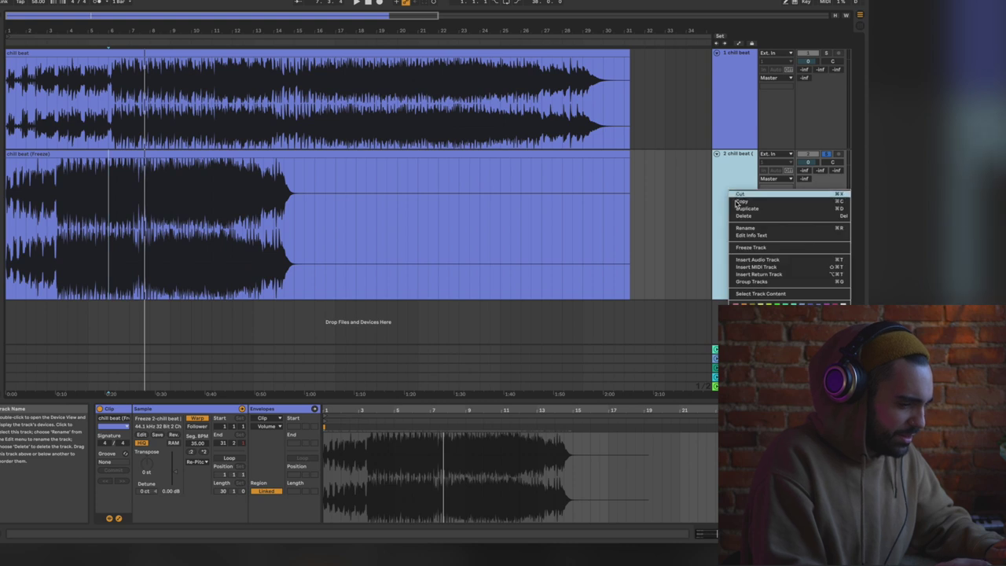
pyautogui.click(760, 249)
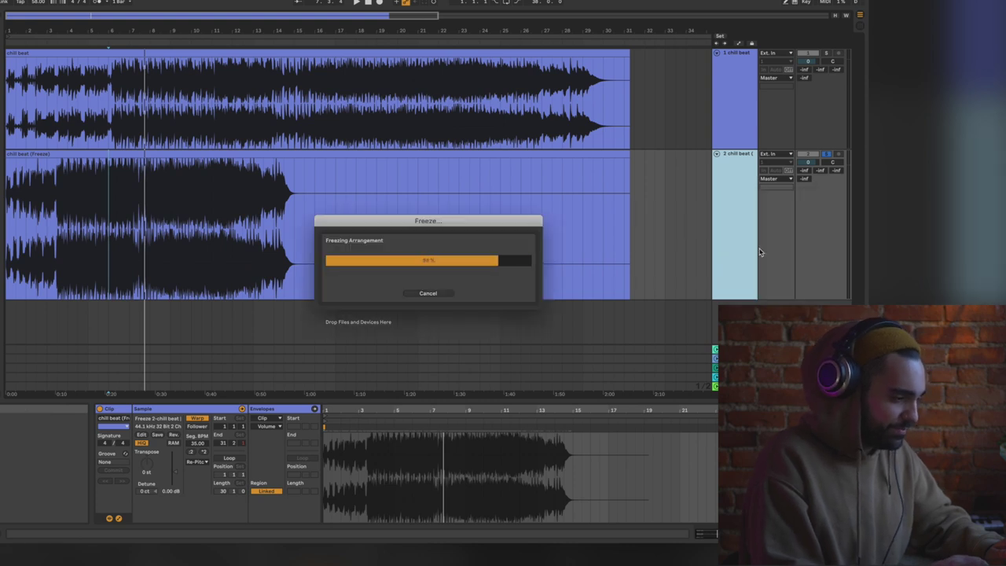
pyautogui.rightClick(744, 213)
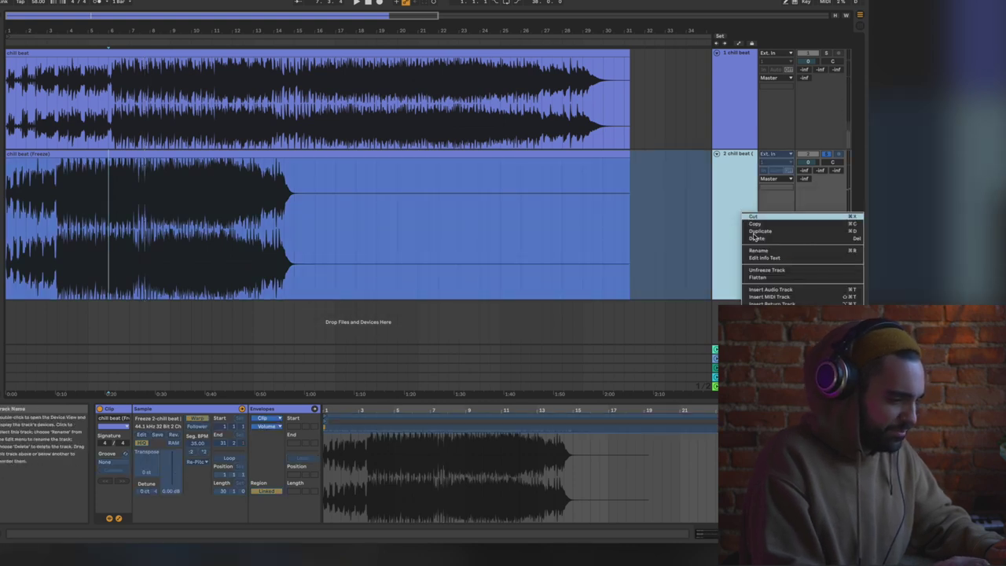
pyautogui.click(757, 277)
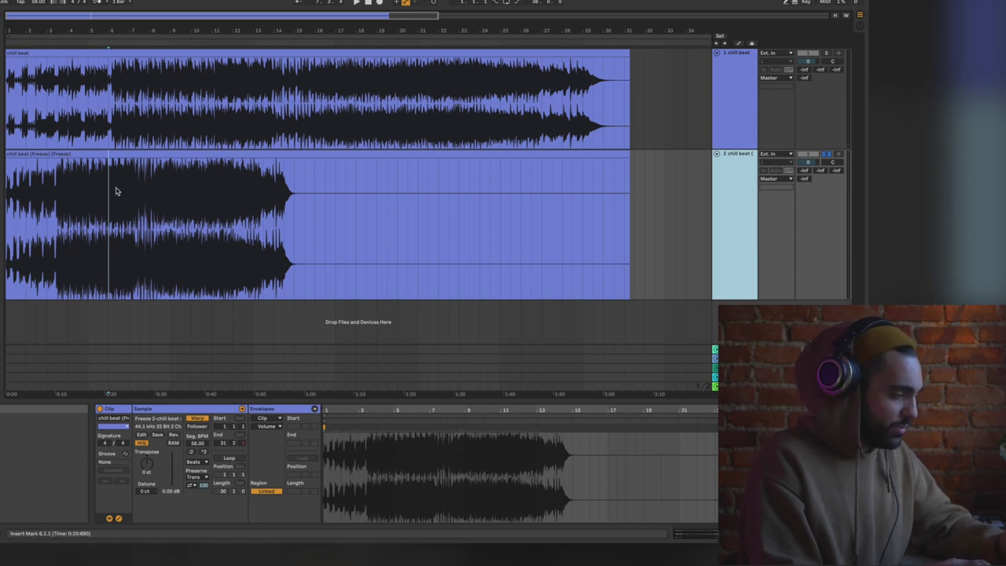
# - Play the flattened beat from early in the clip
pyautogui.click(56, 246)
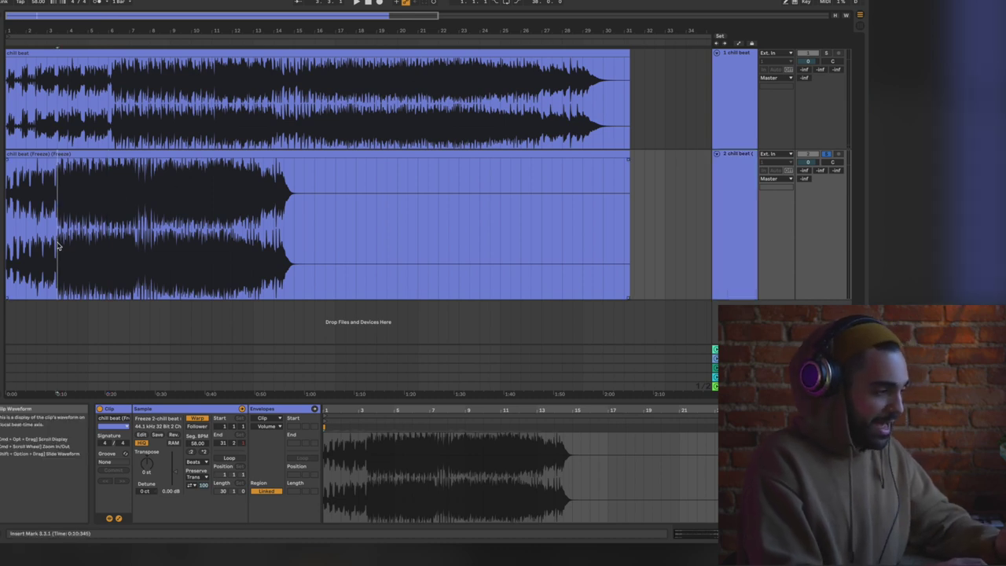
pyautogui.press('space')
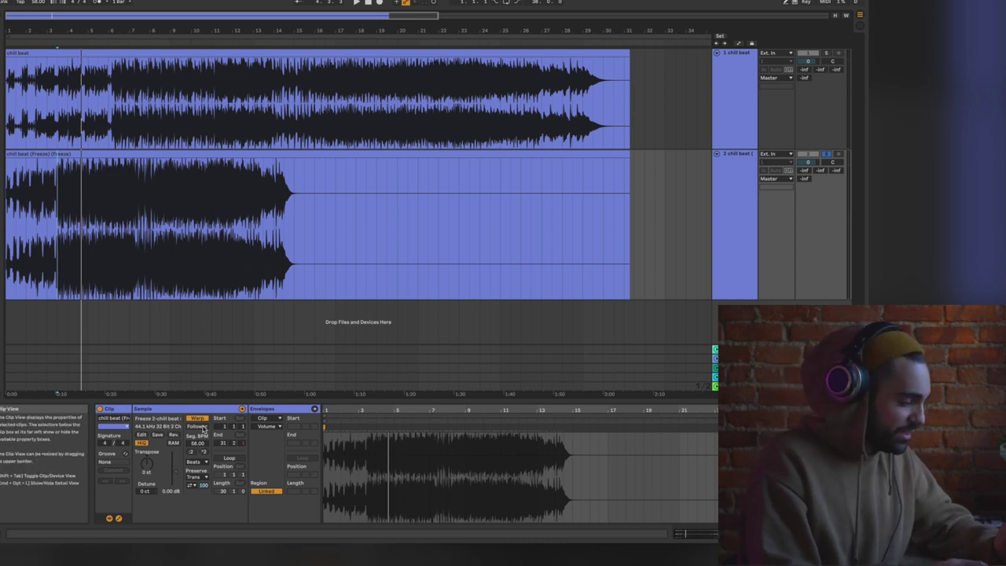
pyautogui.click(201, 463)
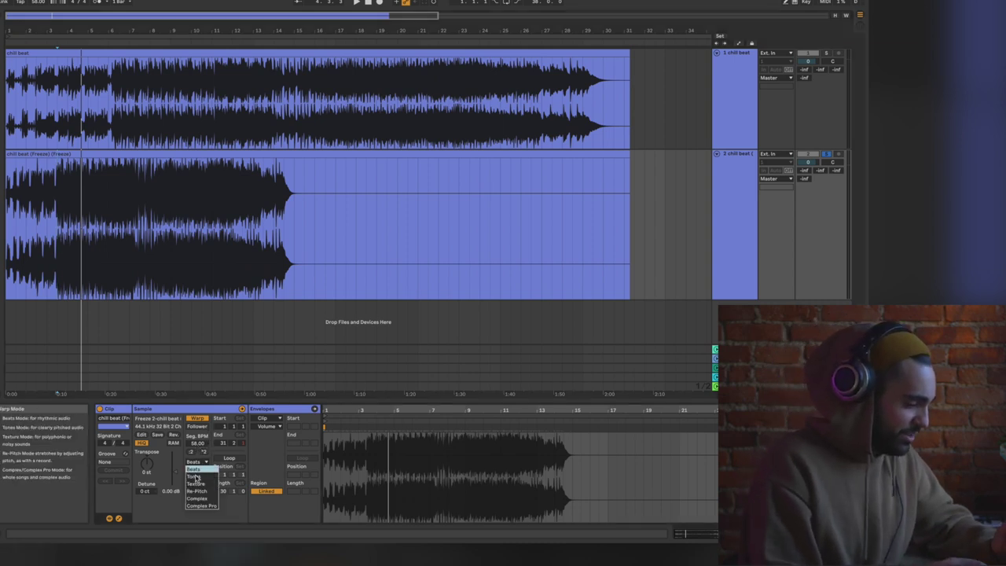
# - Switch the flattened clip to Re-Pitch and raise its Seg. BPM to 122.00
pyautogui.click(209, 492)
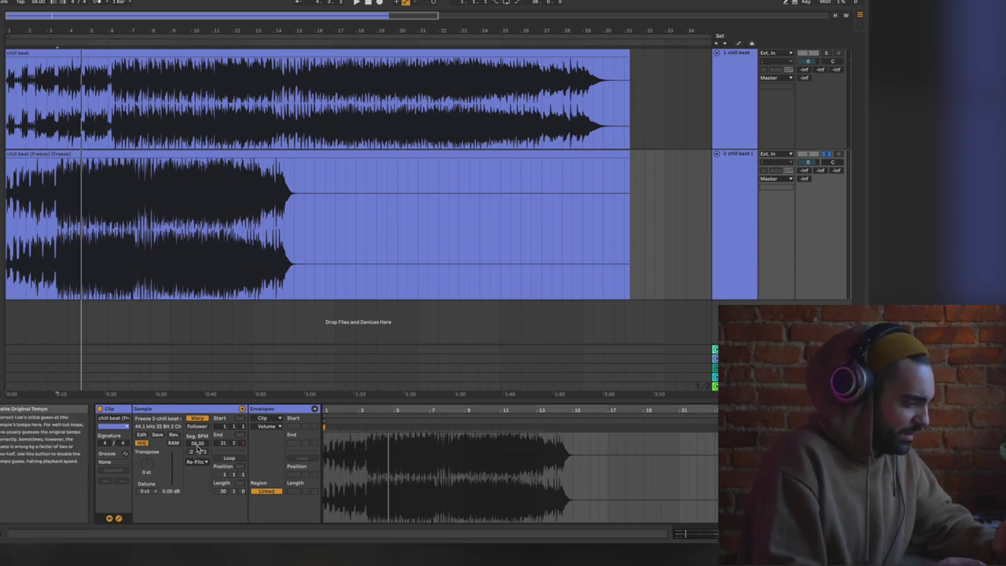
pyautogui.moveTo(197, 442); pyautogui.dragTo(197, 375)
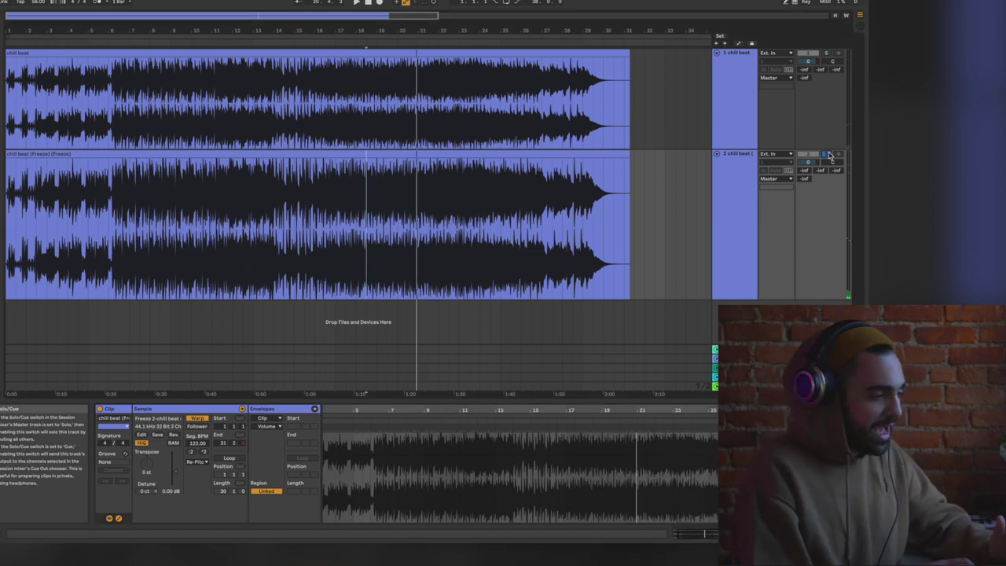
# - Play from near bar 8, soloing the original and then the stretched copy to compare
pyautogui.click(113, 270)
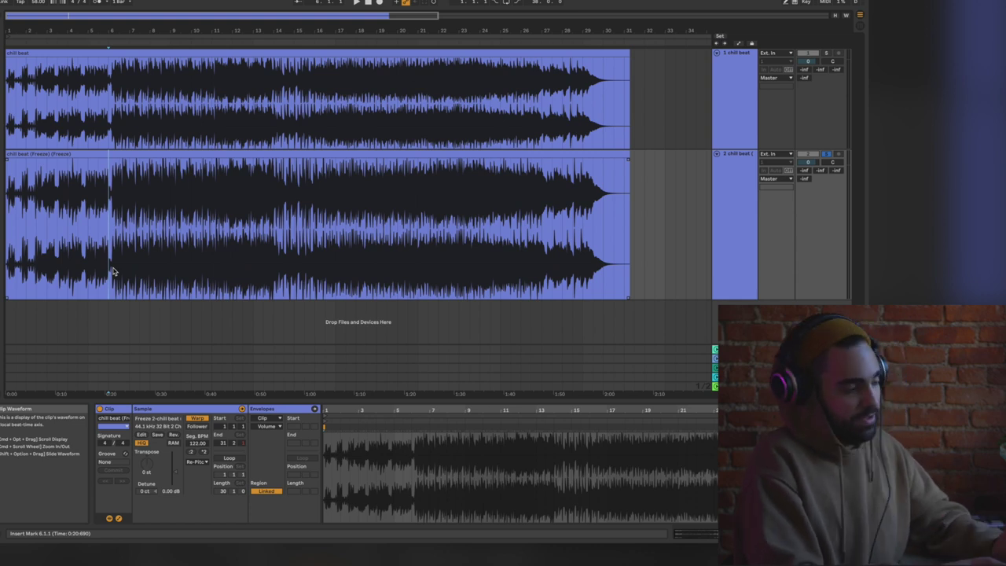
pyautogui.press('space')
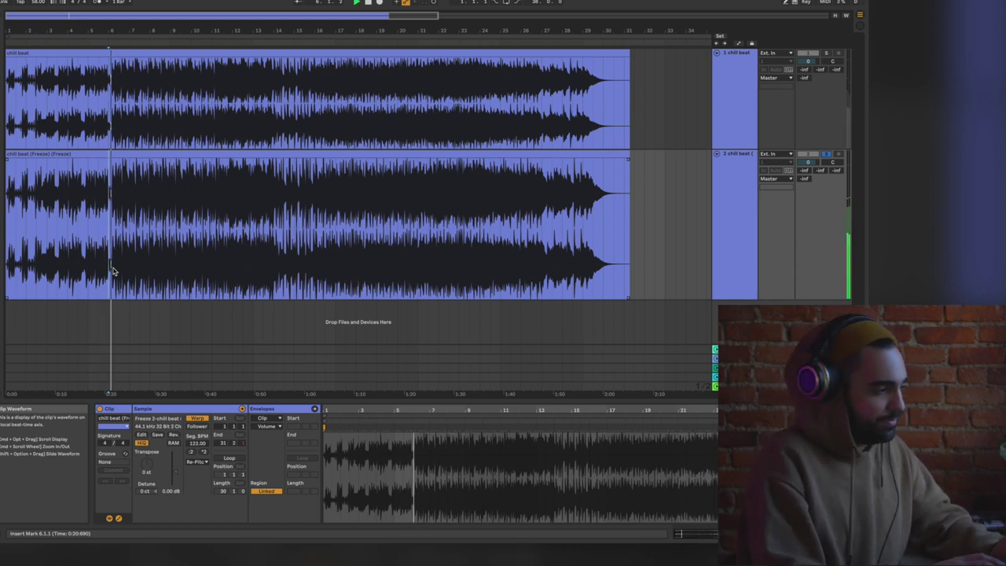
pyautogui.click(827, 55)
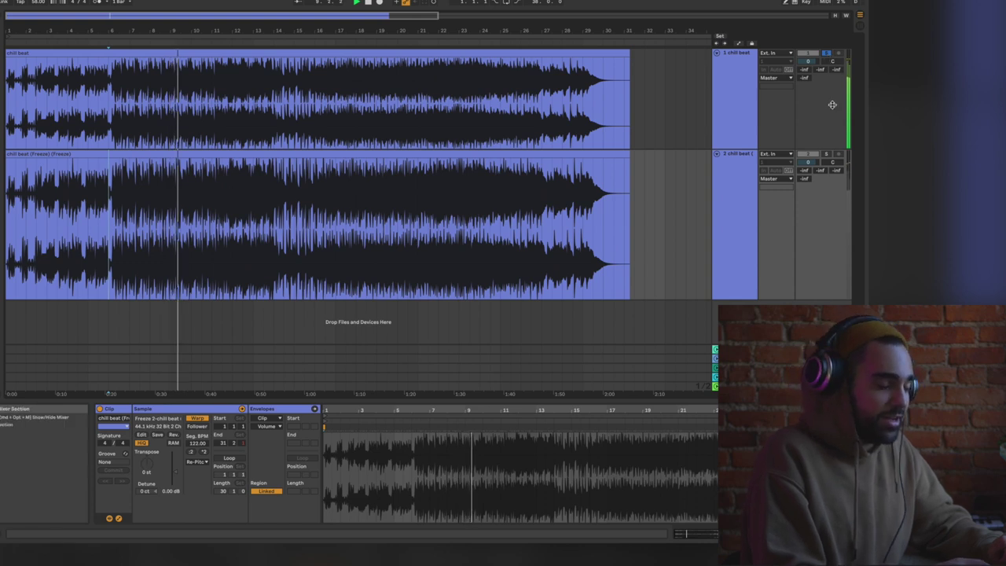
pyautogui.click(829, 155)
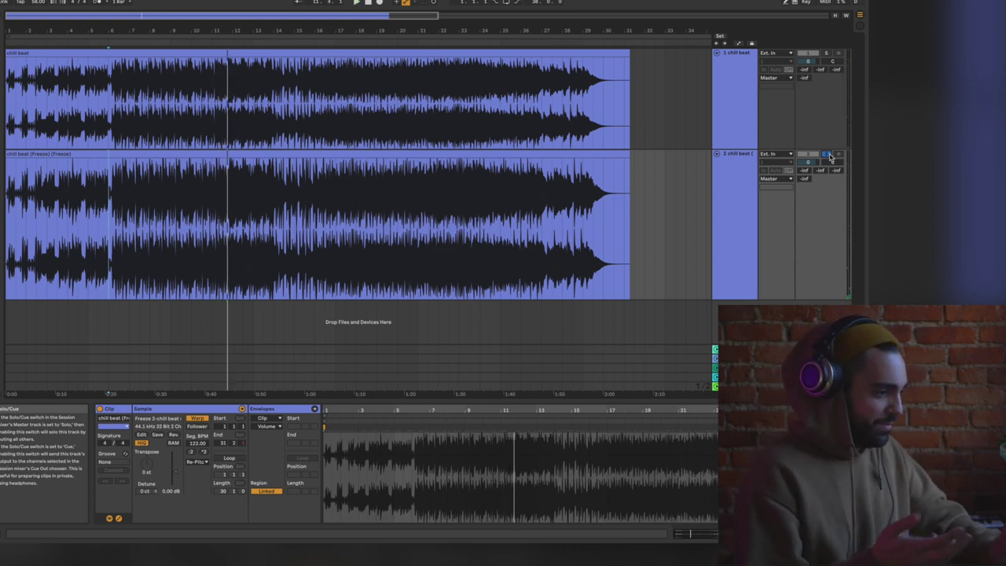
# - Duplicate the original chill beat track into a new second track
pyautogui.click(728, 139)
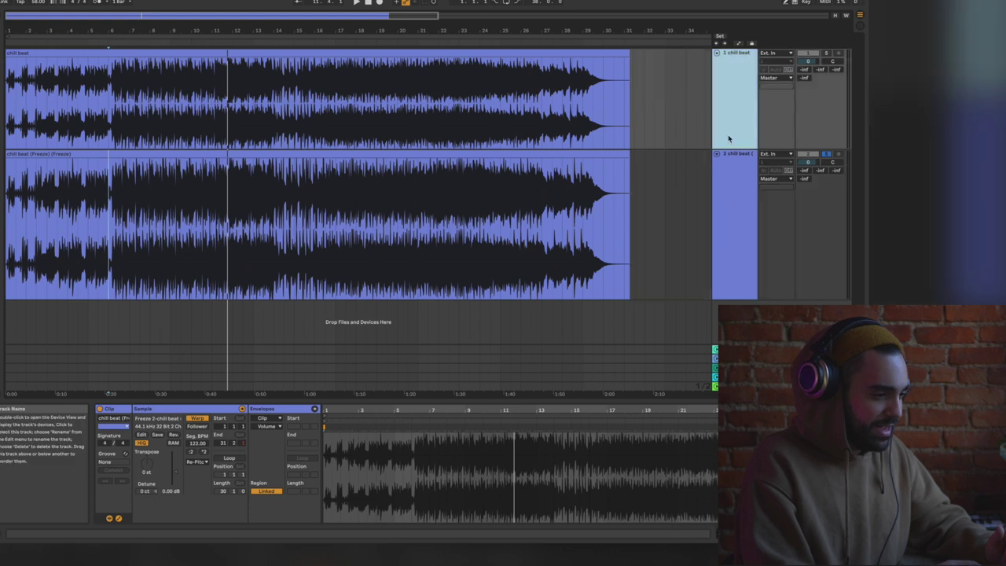
pyautogui.hotkey('ctrl', 'd')
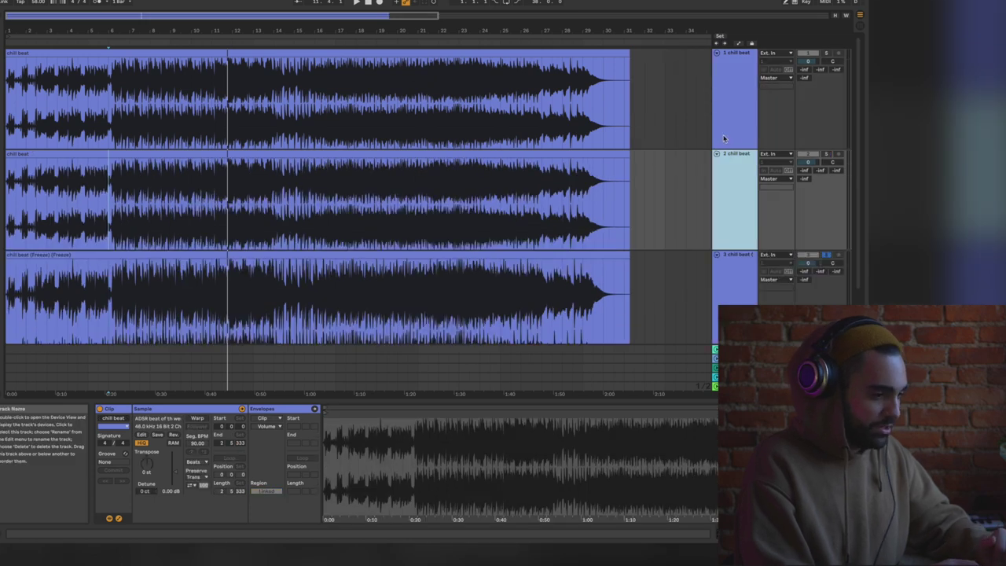
pyautogui.click(742, 120)
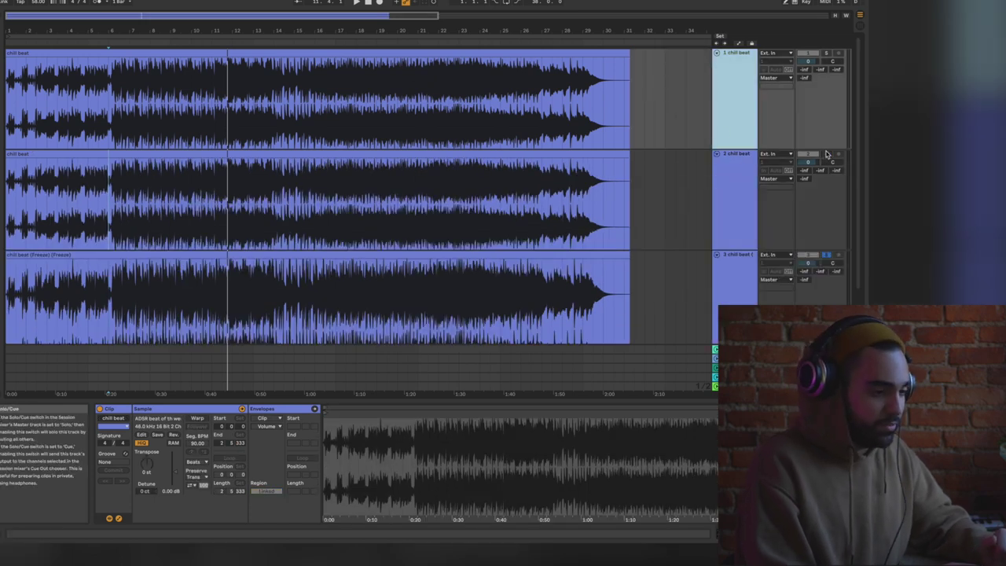
# - Briefly audition the duplicated clip, then turn on its warping
pyautogui.click(120, 214)
pyautogui.click(121, 214)
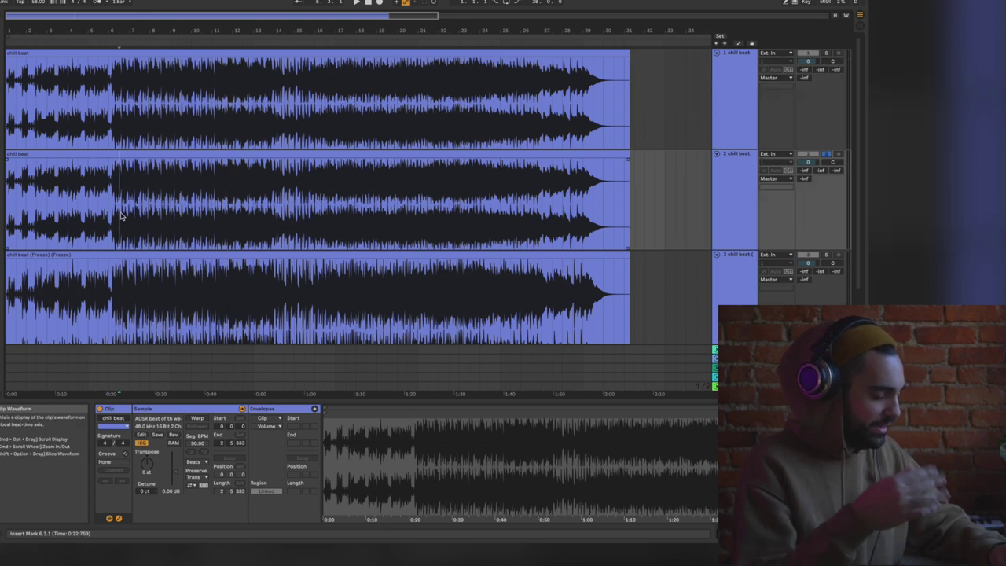
pyautogui.press('space')
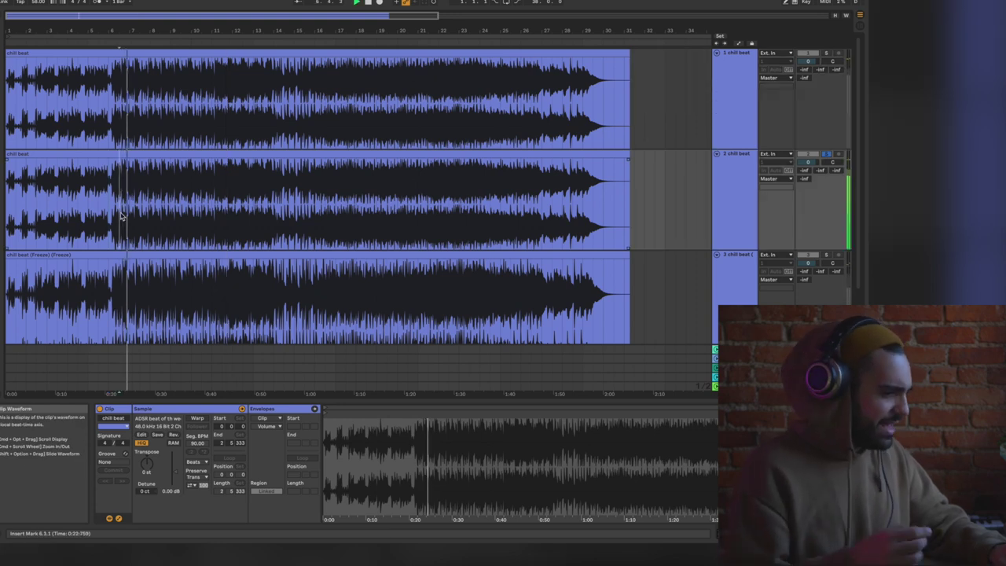
pyautogui.press('space')
pyautogui.click(385, 152)
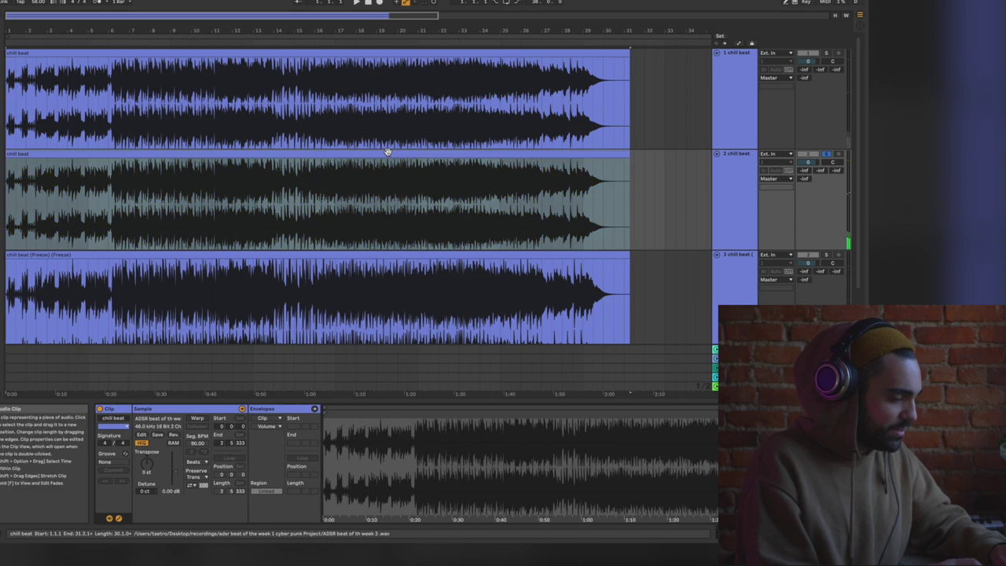
pyautogui.click(196, 421)
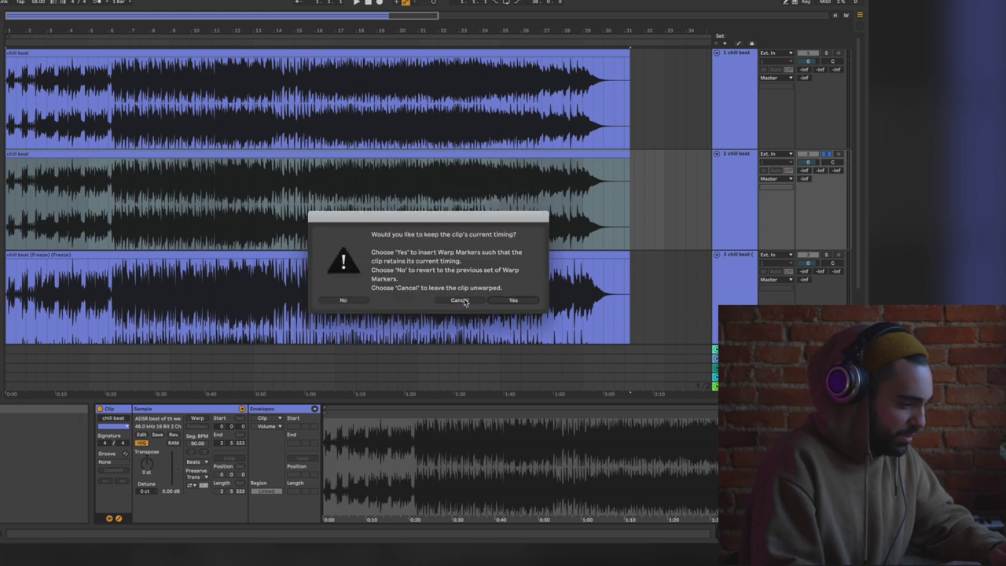
# - Confirm warping, choose Re-Pitch, and drag the copy's Seg. BPM down to 11
pyautogui.click(518, 303)
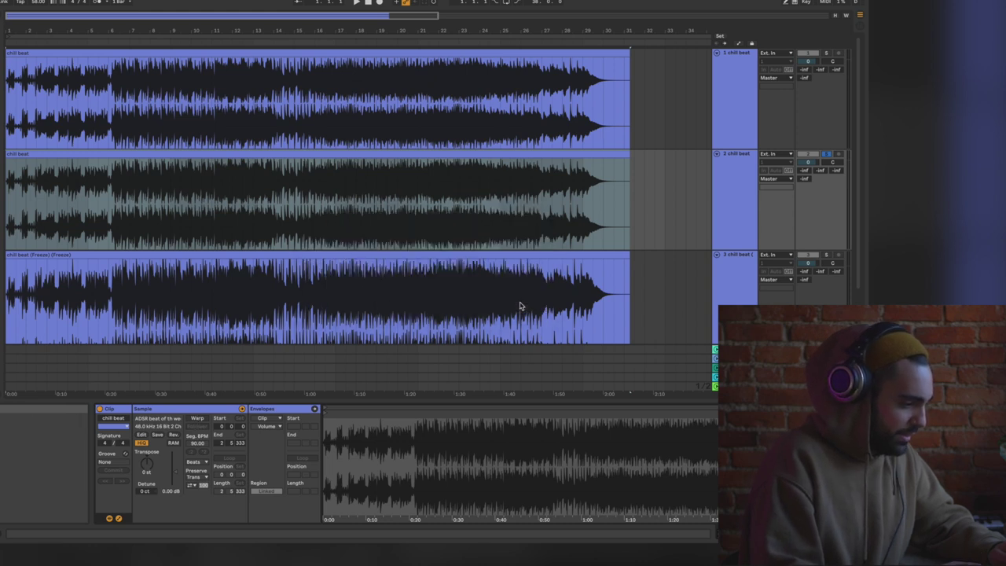
pyautogui.click(197, 461)
pyautogui.click(198, 486)
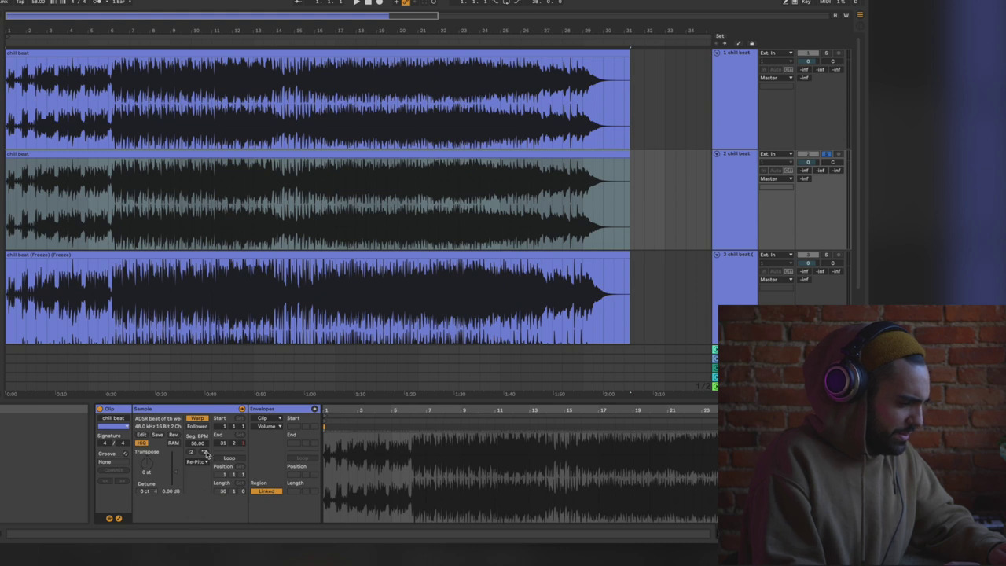
pyautogui.moveTo(197, 443); pyautogui.dragTo(196, 480)
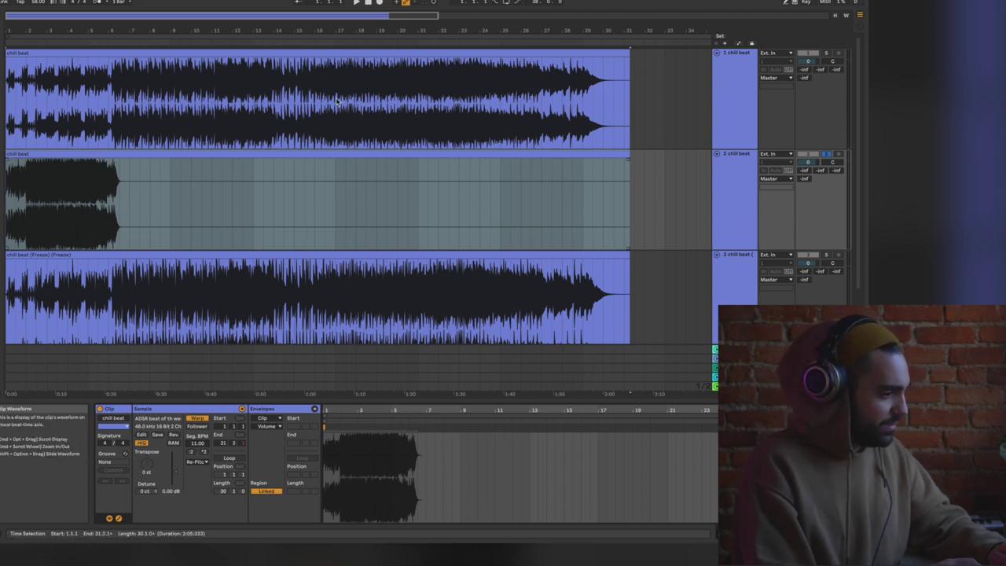
# - Freeze the duplicated chill beat track and flatten it into one audio clip
pyautogui.click(734, 187)
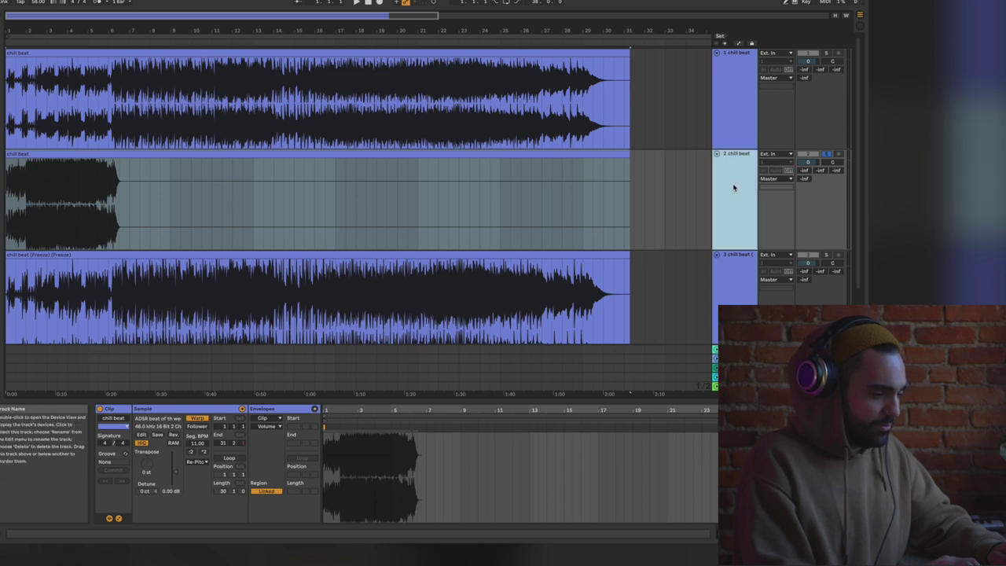
pyautogui.rightClick(734, 187)
pyautogui.click(754, 242)
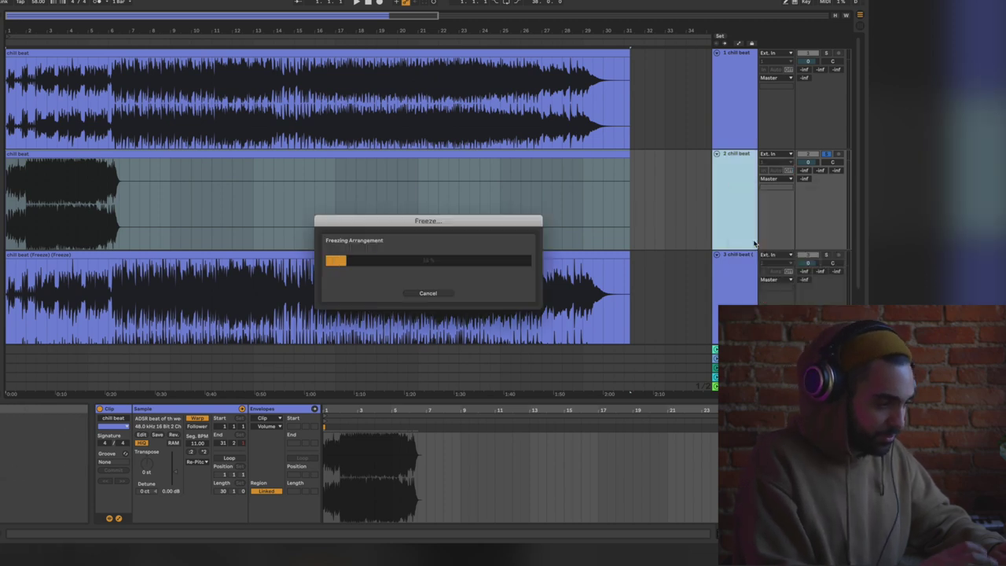
pyautogui.rightClick(747, 216)
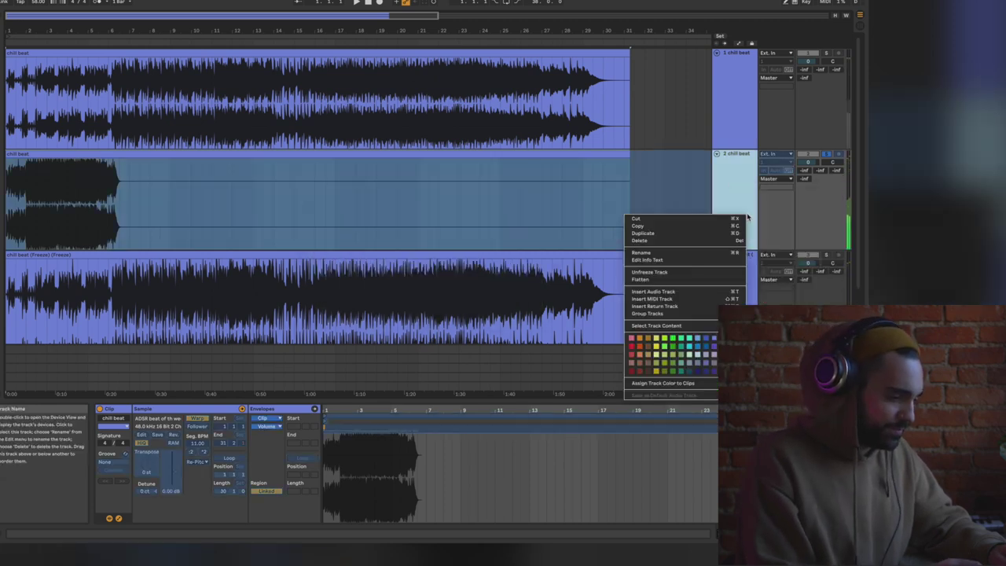
pyautogui.click(680, 281)
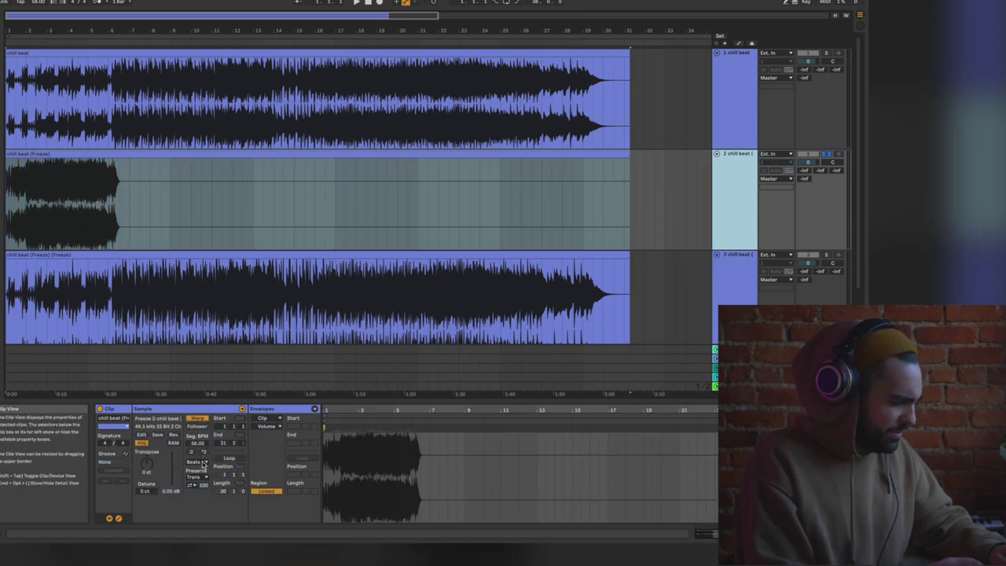
# - Set the flattened clip to Re-Pitch warping with a Seg. BPM of 307
pyautogui.click(202, 464)
pyautogui.click(196, 490)
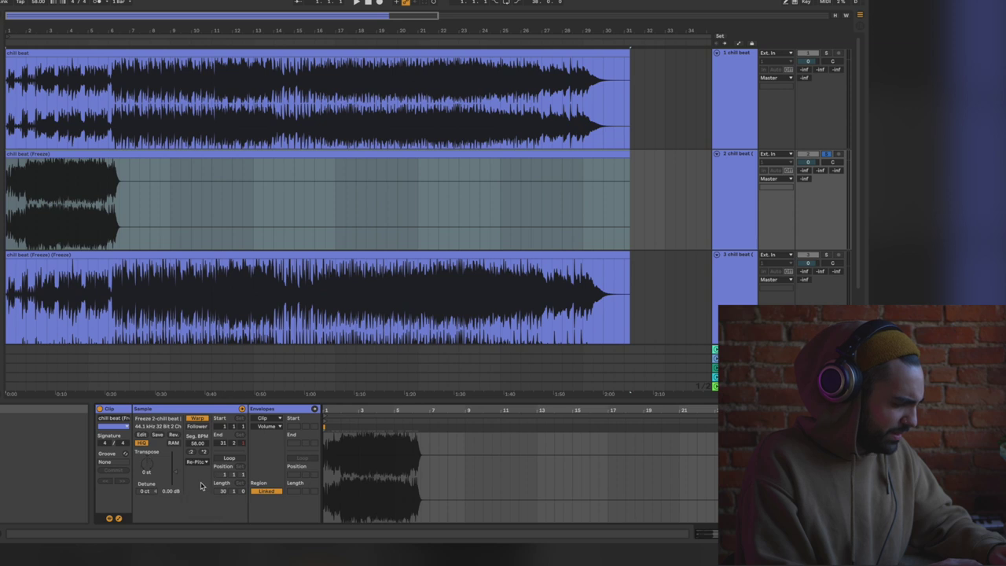
pyautogui.moveTo(197, 444); pyautogui.dragTo(197, 424)
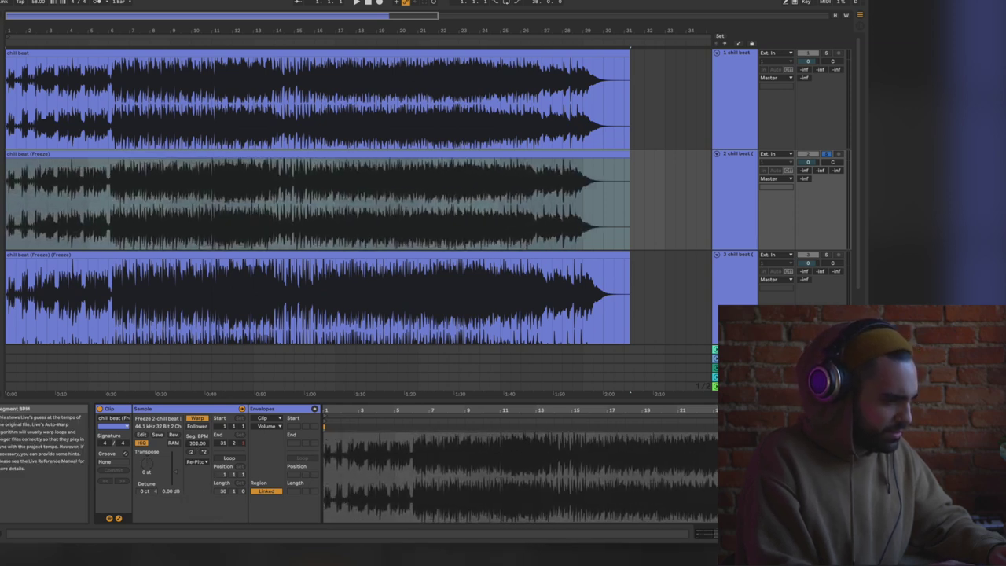
pyautogui.press('Down')
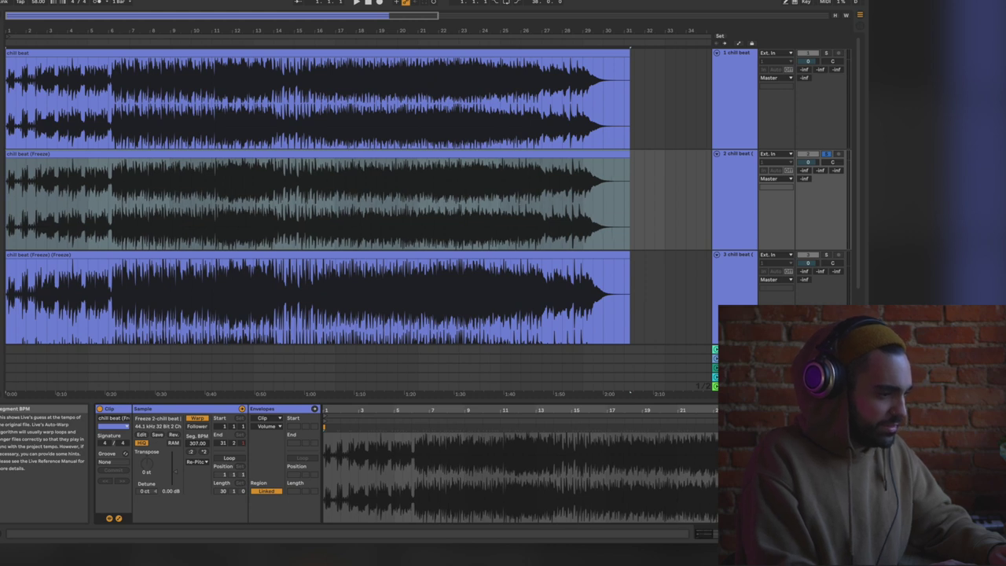
pyautogui.press('Down')
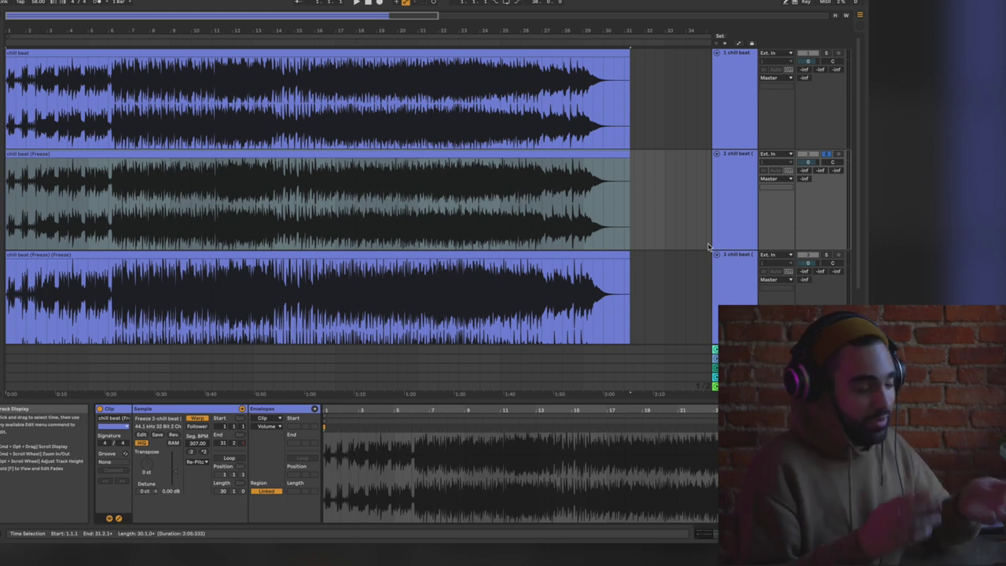
# - Play from an insert point, soloing tracks 1, 2 and 3 in turn to compare the beat versions
pyautogui.click(114, 233)
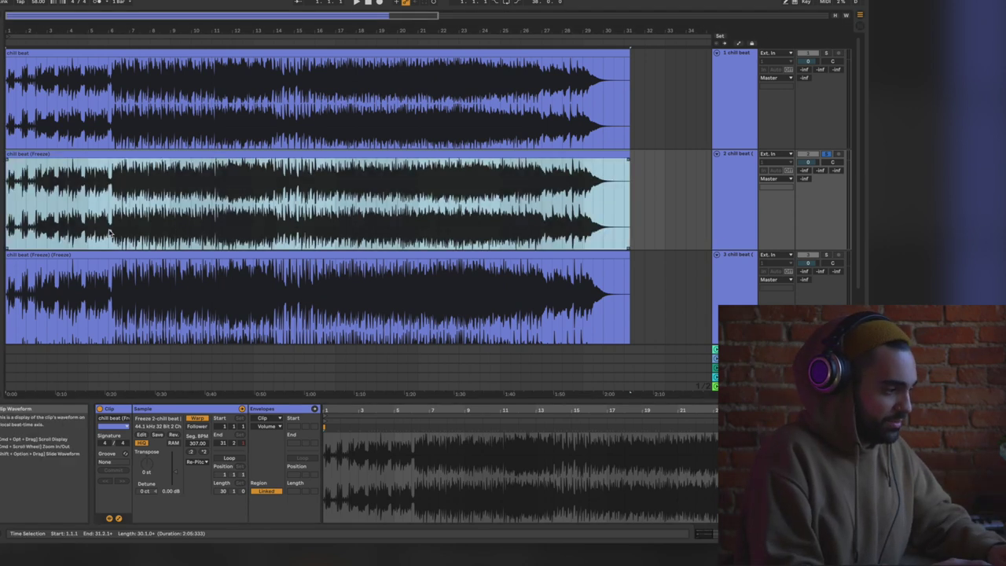
pyautogui.press('space')
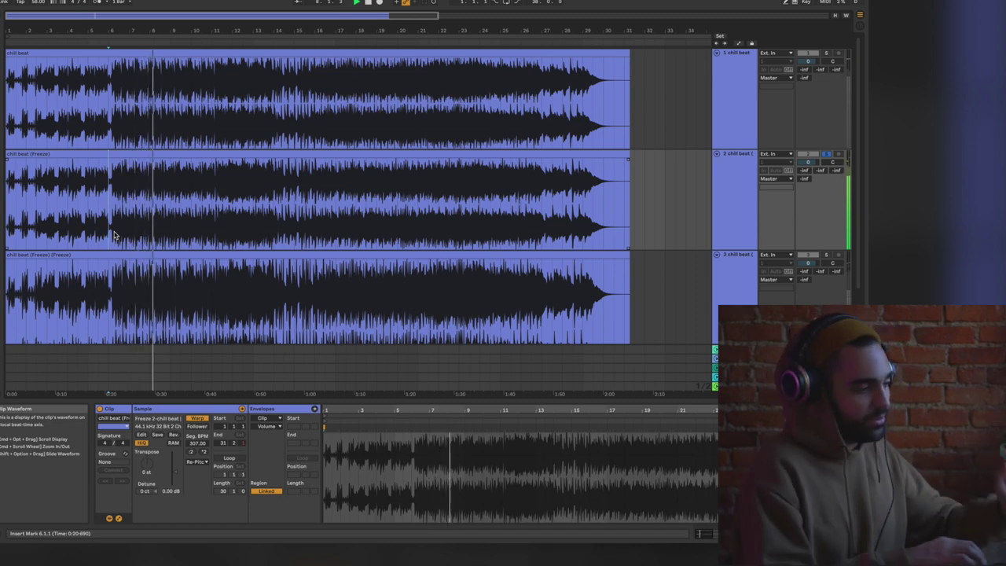
pyautogui.click(826, 53)
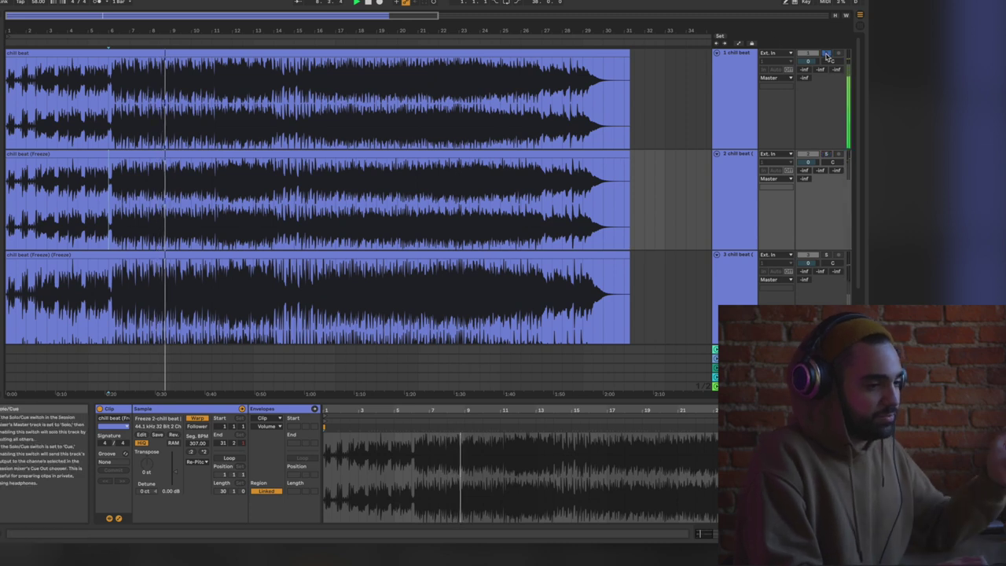
pyautogui.click(827, 154)
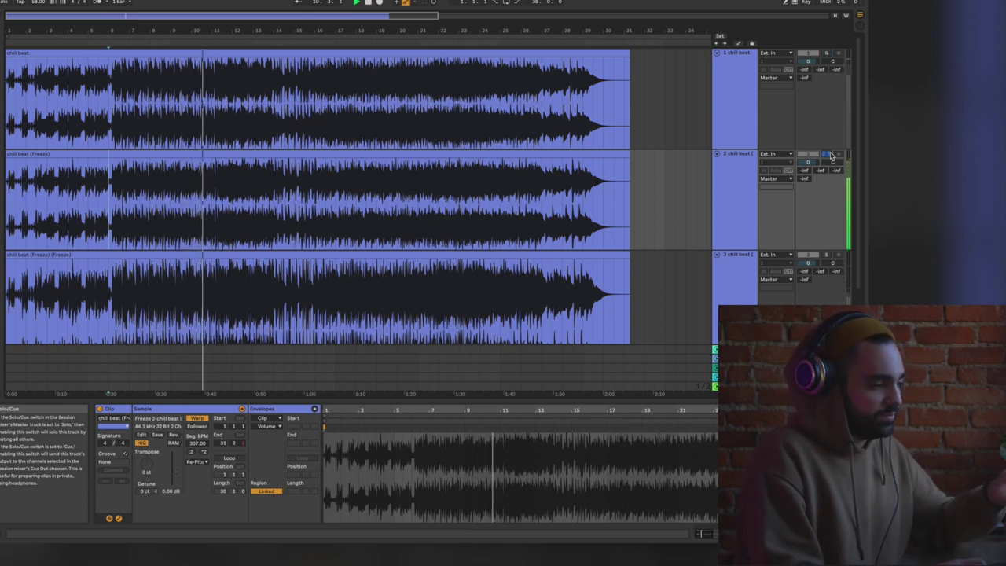
pyautogui.click(826, 255)
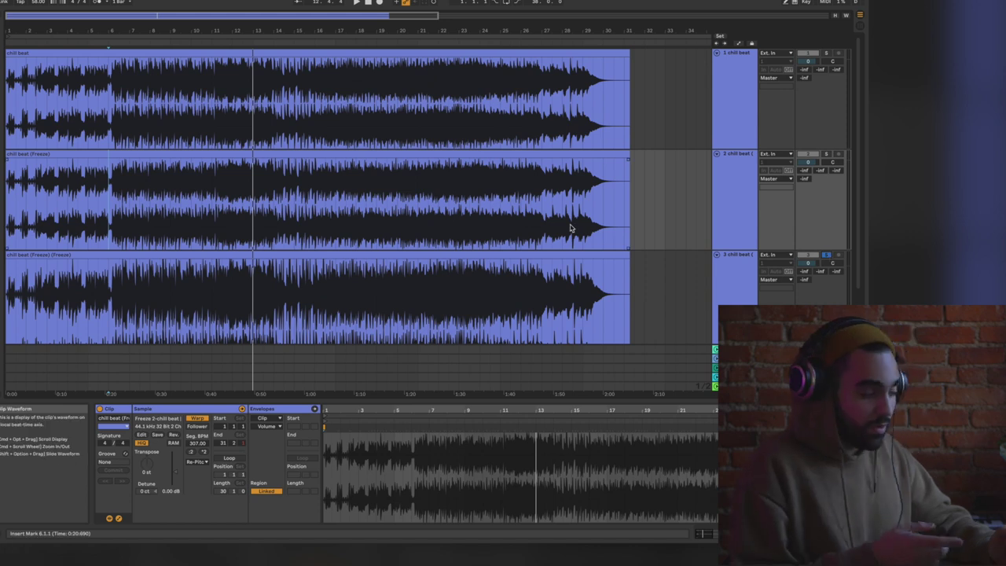
pyautogui.click(502, 153)
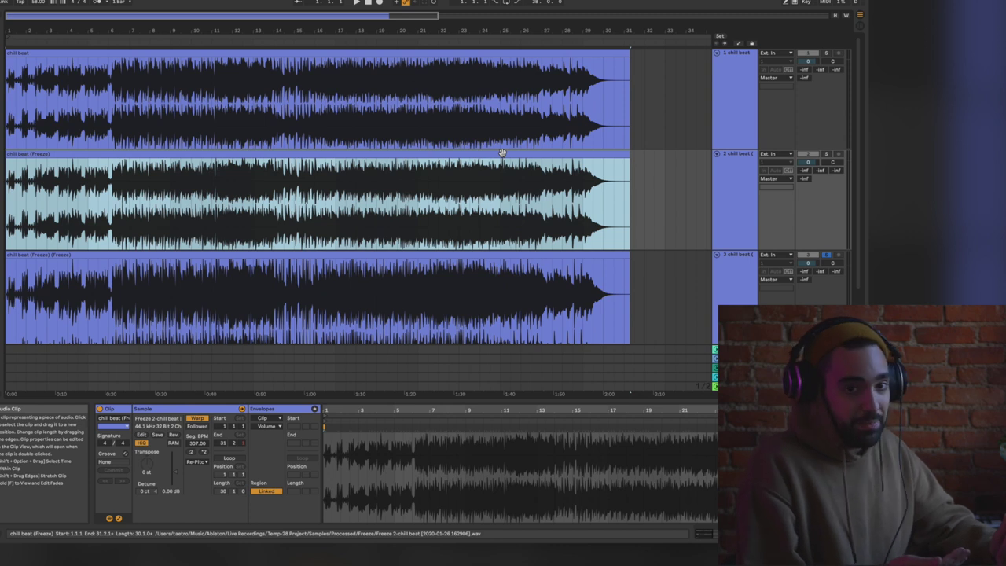
# - Select the third beat track and play the arrangement from bar 16
pyautogui.click(722, 278)
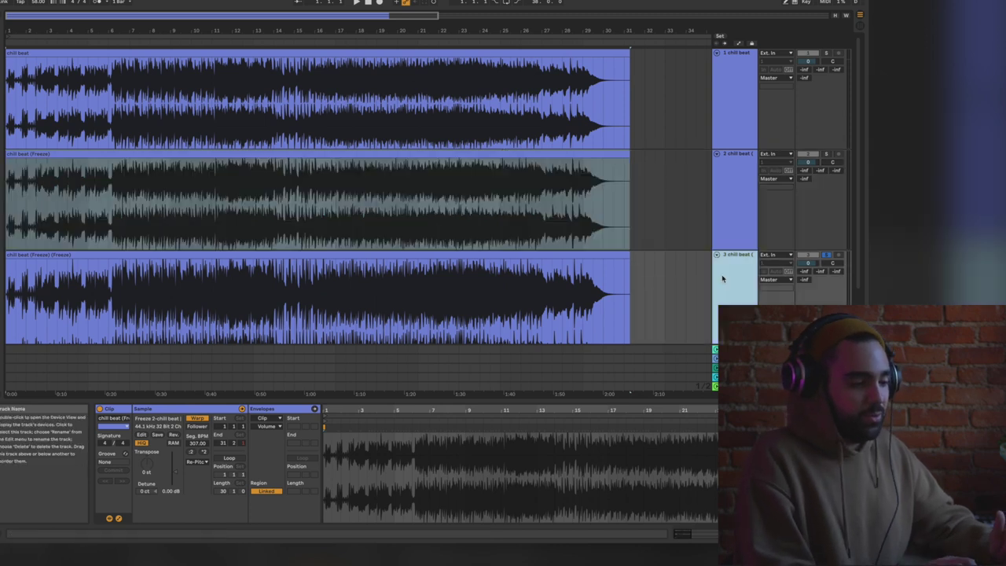
pyautogui.scroll(-2, 722, 277)
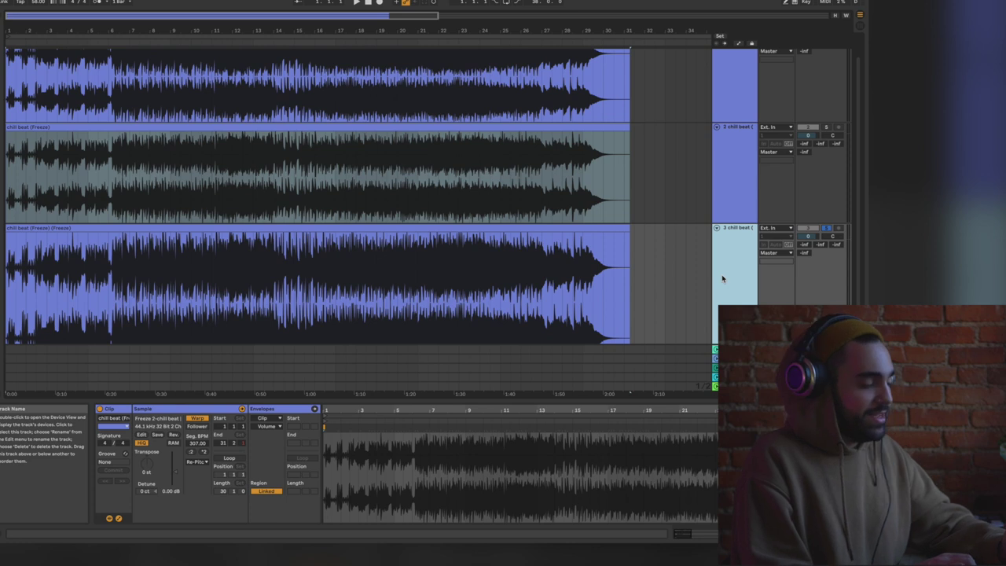
pyautogui.scroll(-4, 606, 248)
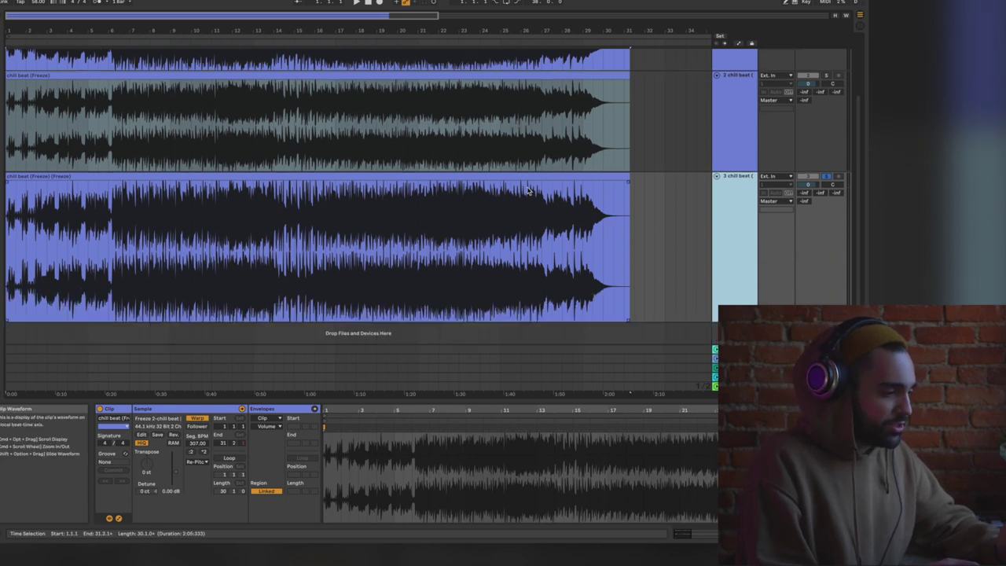
pyautogui.scroll(1, 832, 196)
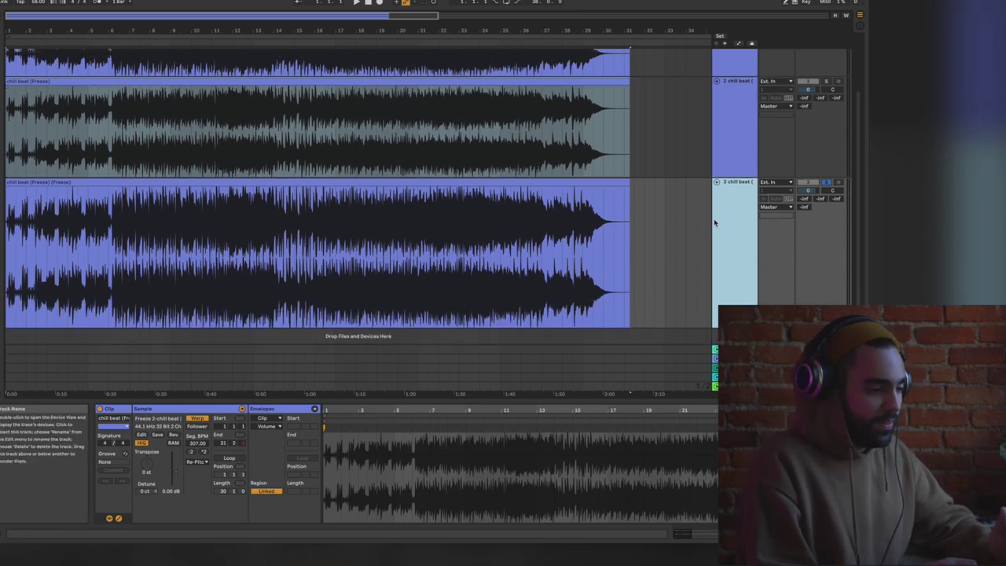
pyautogui.click(318, 281)
pyautogui.press('space')
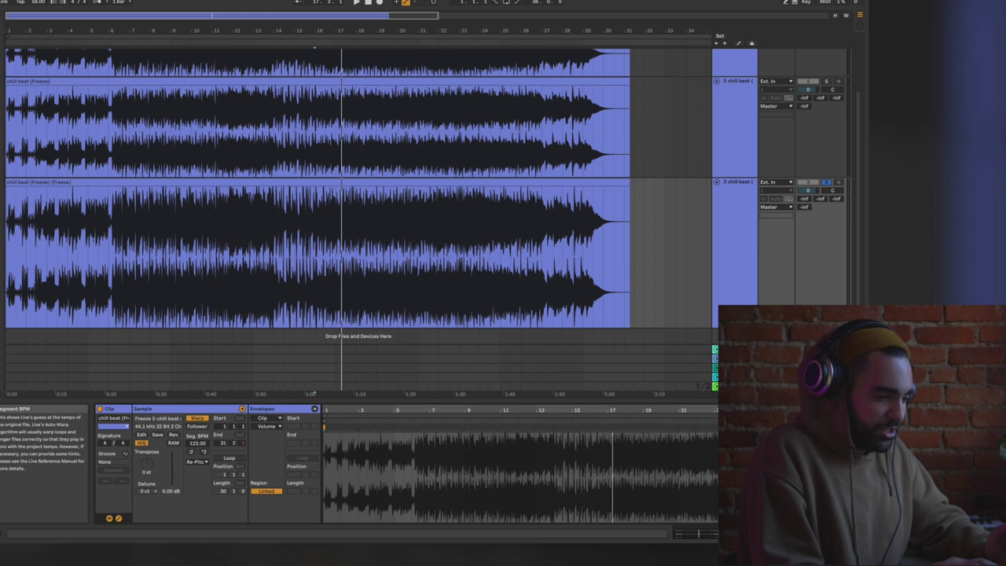
# - Set the third clip's segment tempo to 127 BPM, extending it to bar 33, and play it
pyautogui.press('Up')
pyautogui.press('Up')
pyautogui.press('Up')
pyautogui.press('Up')
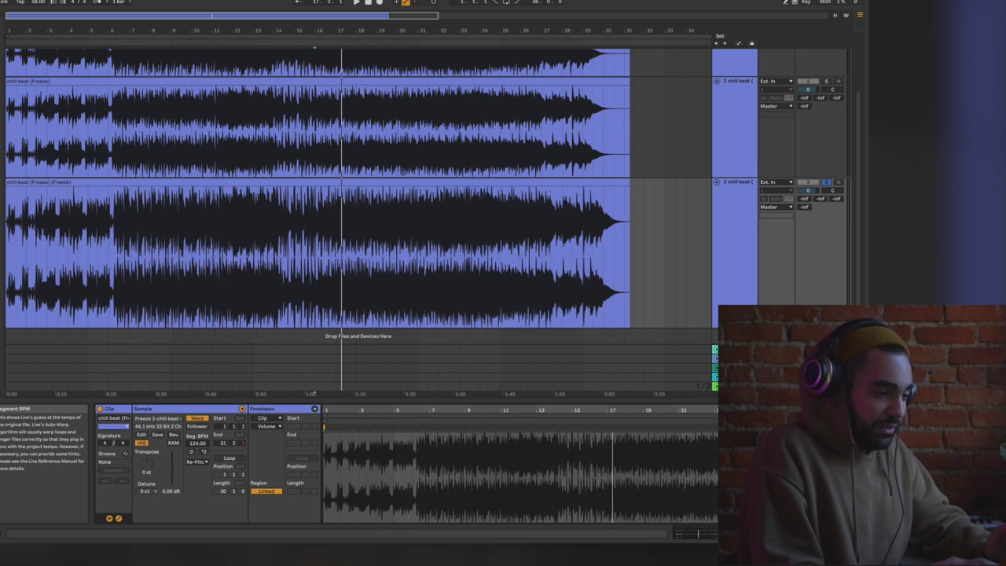
pyautogui.click(309, 318)
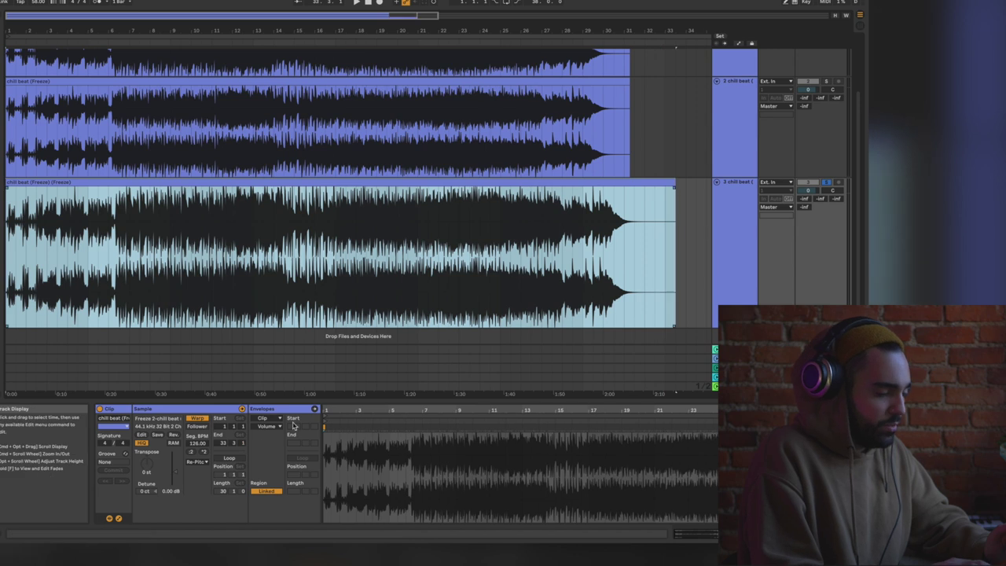
pyautogui.click(197, 443)
pyautogui.press('Down')
pyautogui.press('Down')
pyautogui.press('Down')
pyautogui.press('Down')
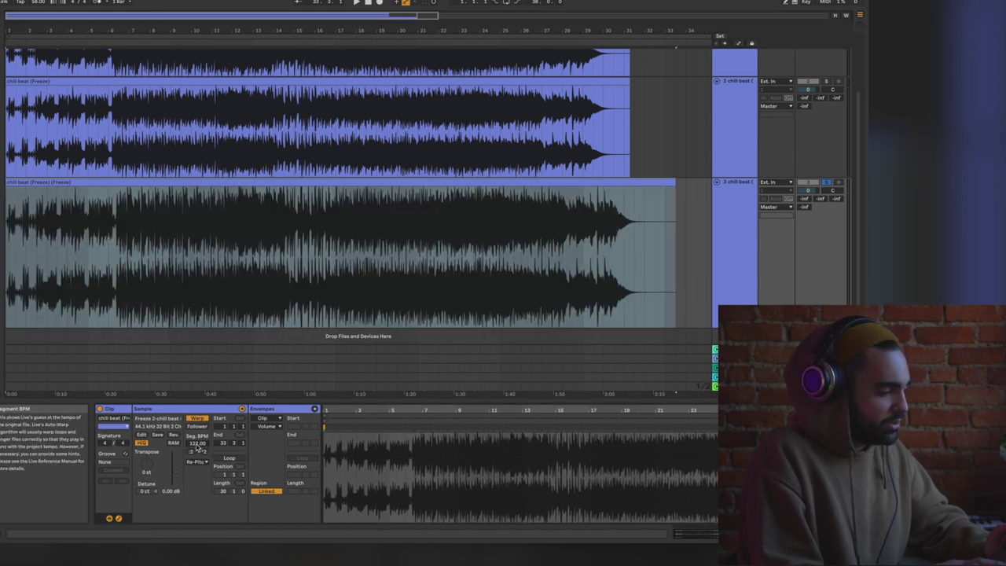
pyautogui.press('Up')
pyautogui.press('Up')
pyautogui.press('Up')
pyautogui.press('Up')
pyautogui.press('Up')
pyautogui.click(120, 292)
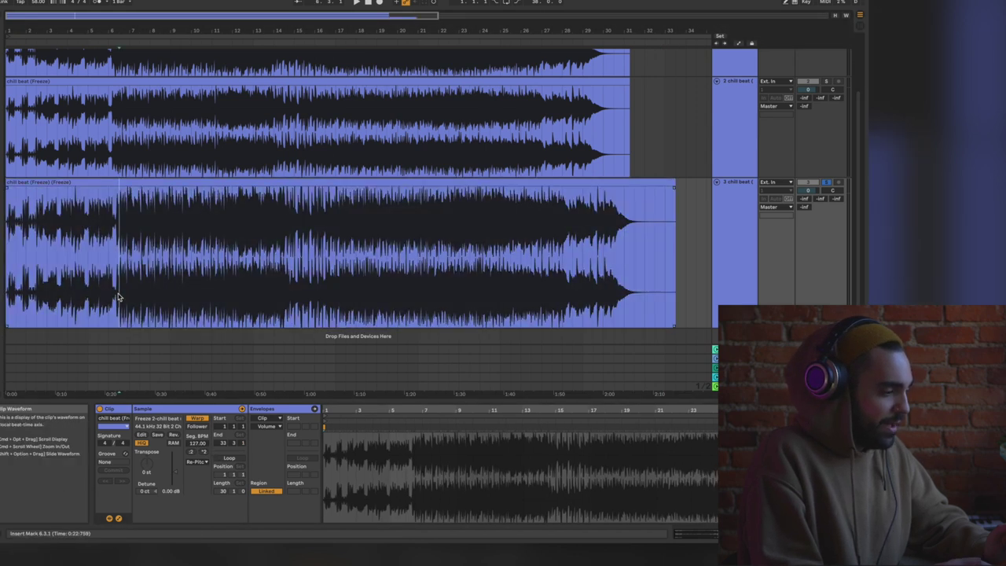
pyautogui.press('space')
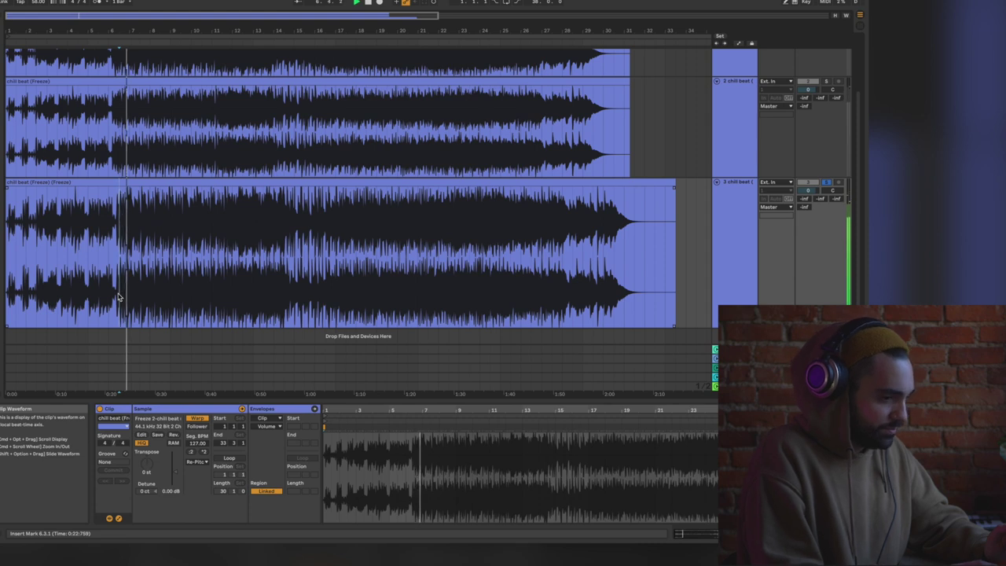